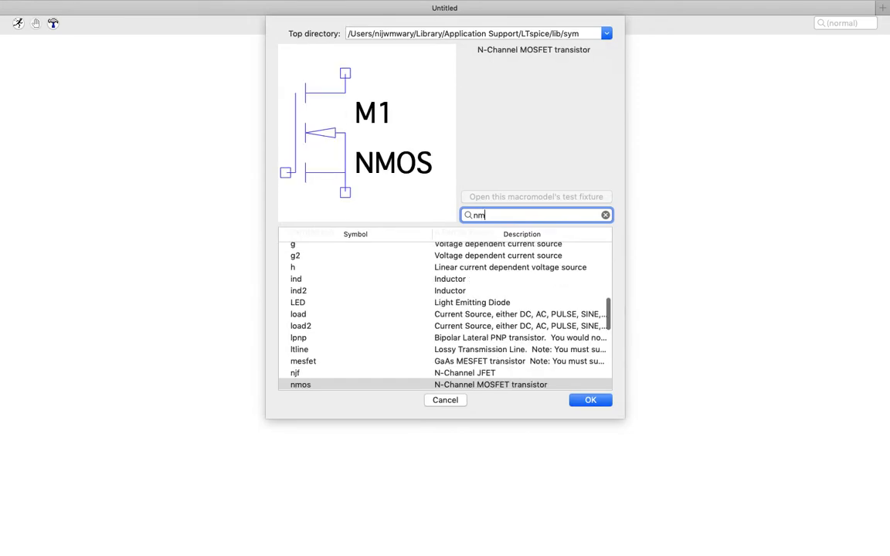
Place one nmos4 transistor with explicit substrate connection in the middle of the empty schematic.
scroll(384, 321, down, 2)
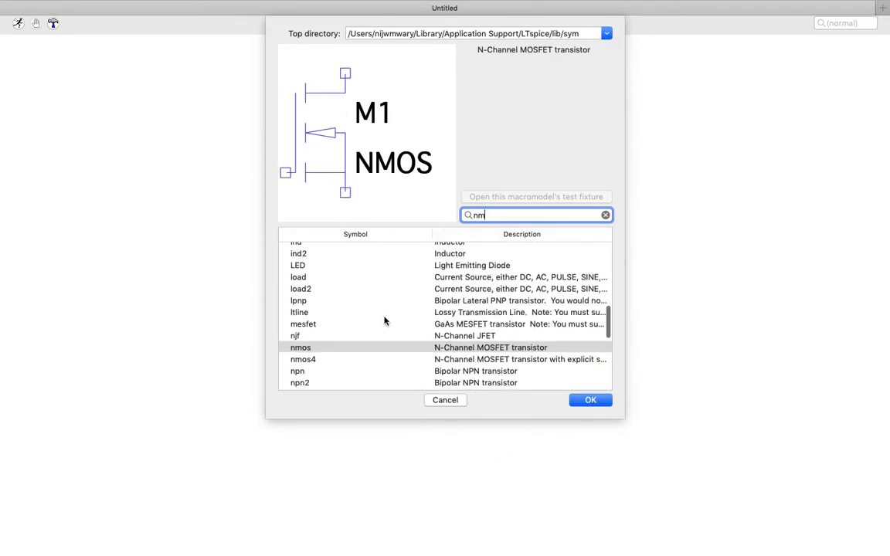
click(302, 359)
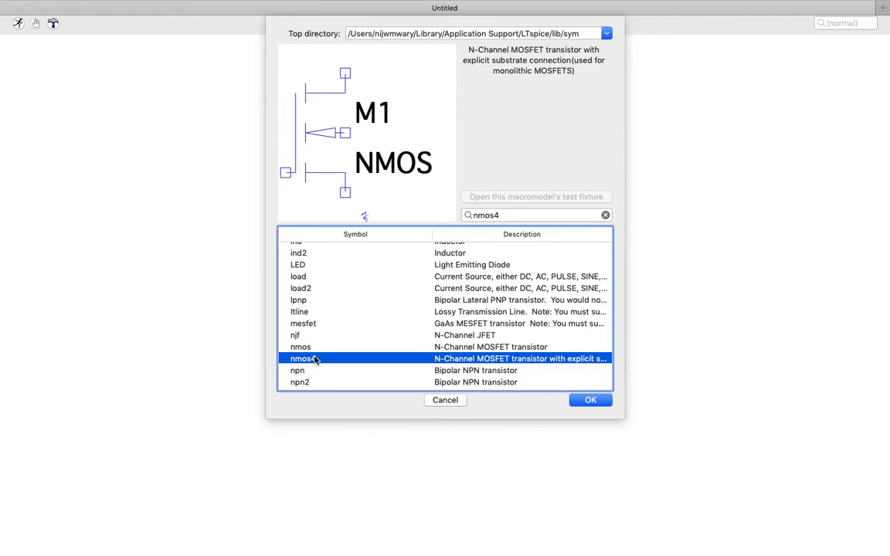
click(310, 350)
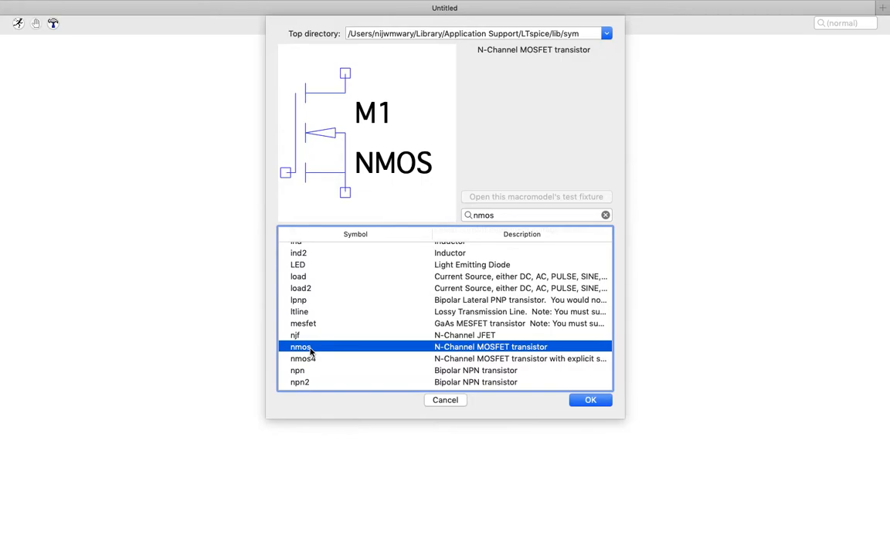
click(389, 360)
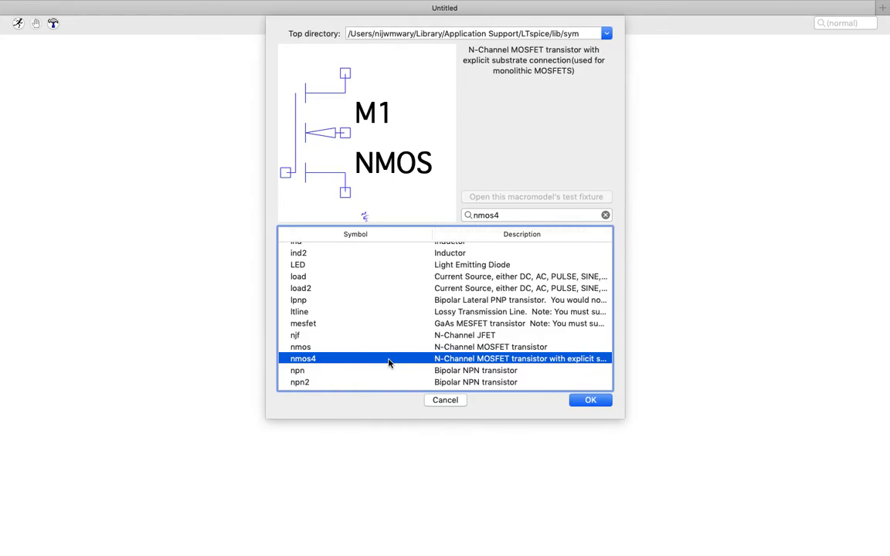
click(590, 399)
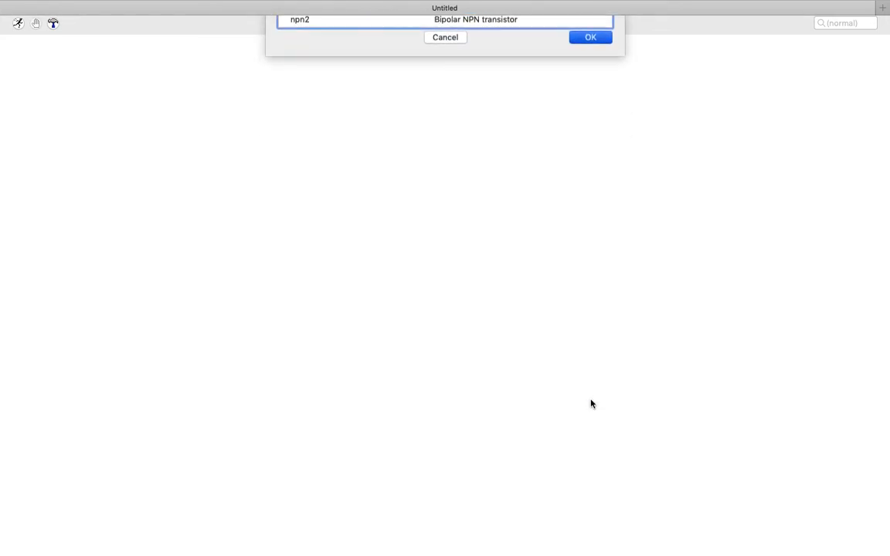
click(392, 242)
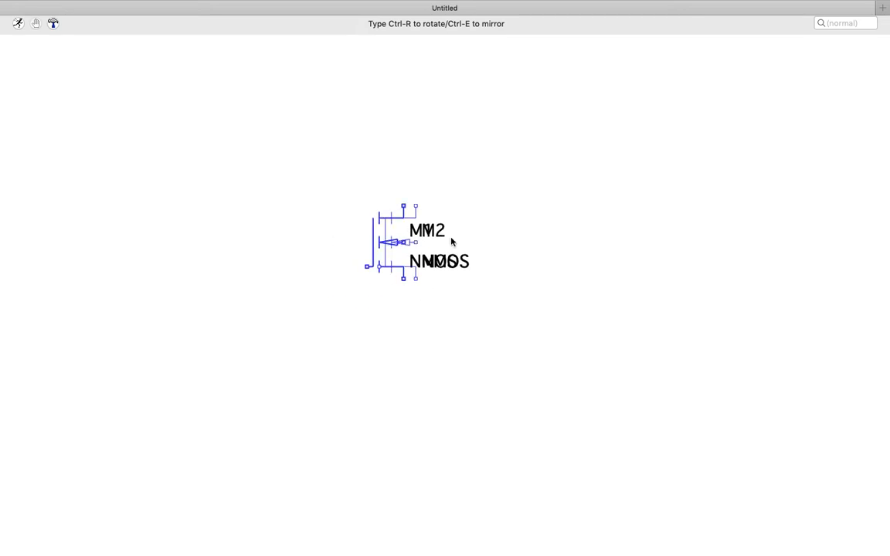
key(Escape)
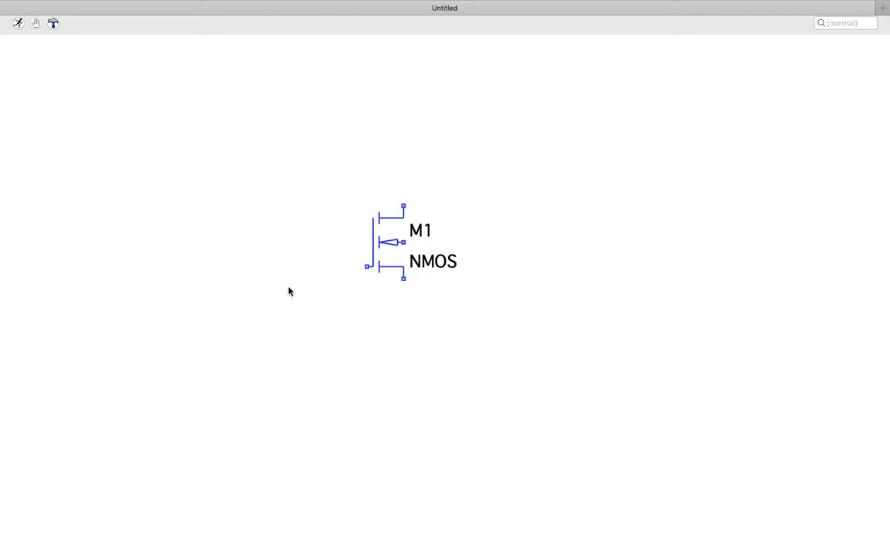
Add two voltage sources, one below and to the left of the transistor and one to its right.
right_click(554, 186)
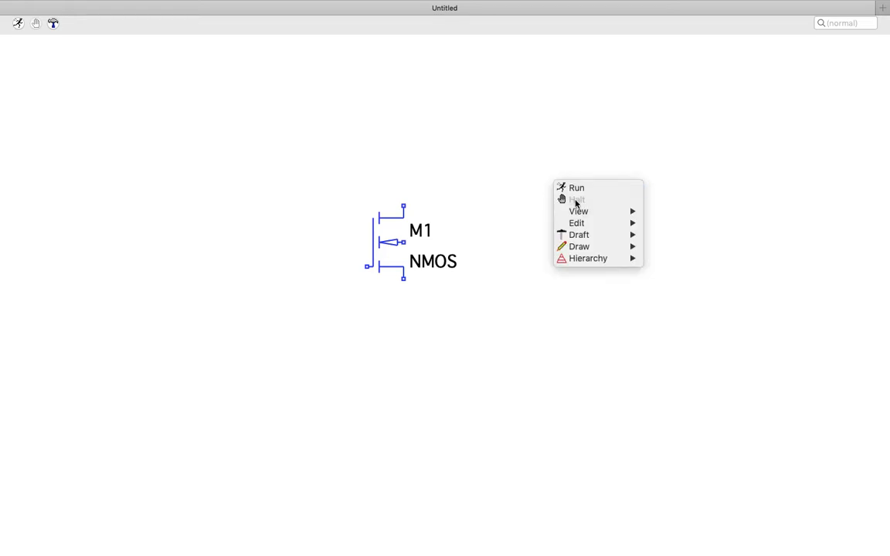
mouse_move(607, 240)
click(663, 246)
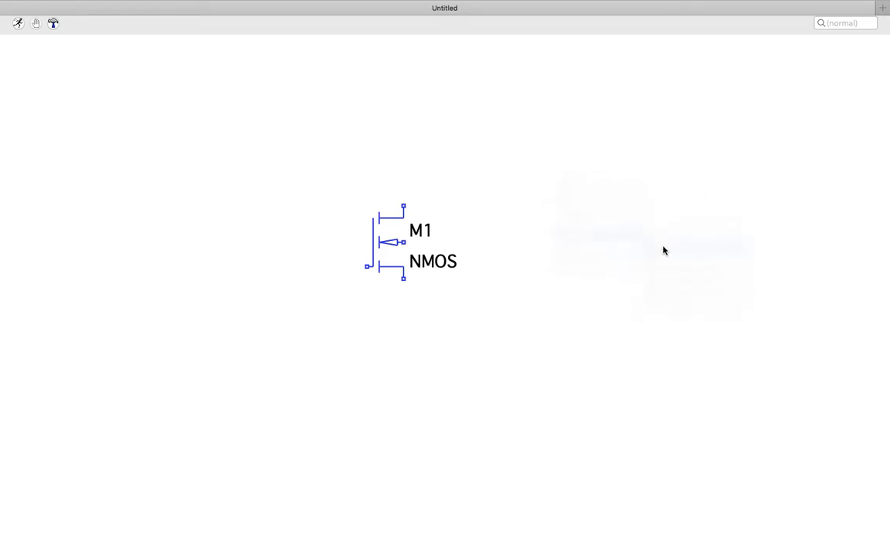
text(voltage)
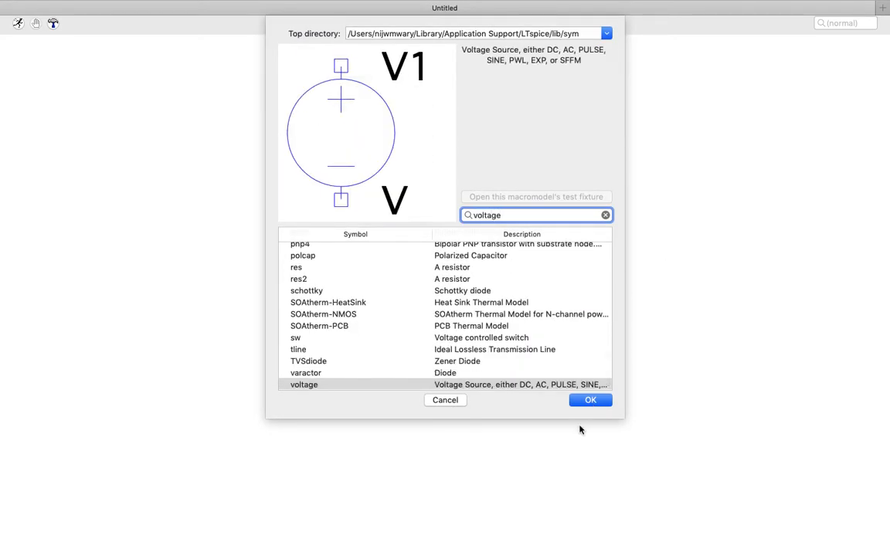
click(589, 400)
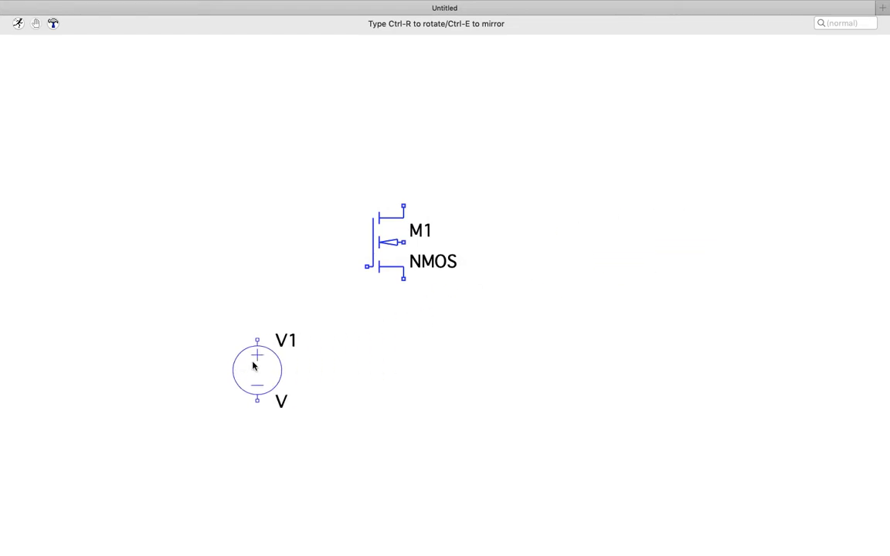
click(234, 330)
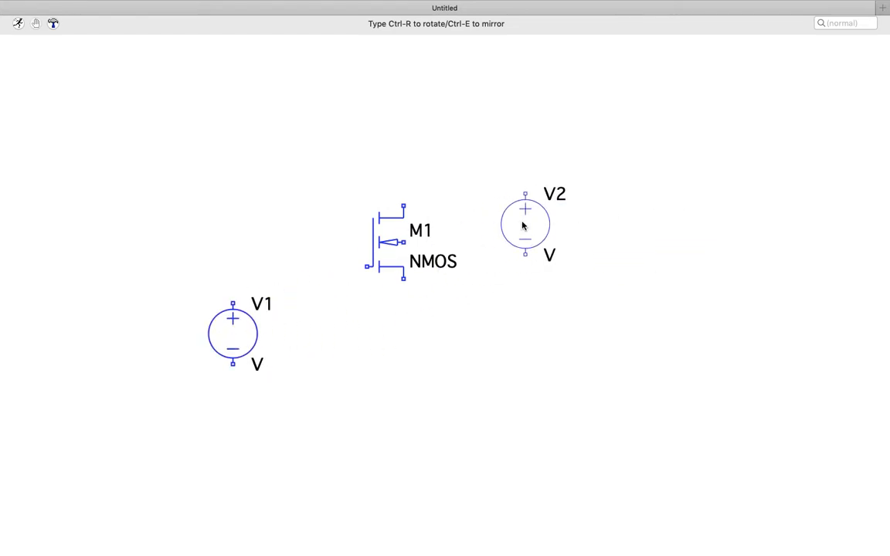
click(598, 200)
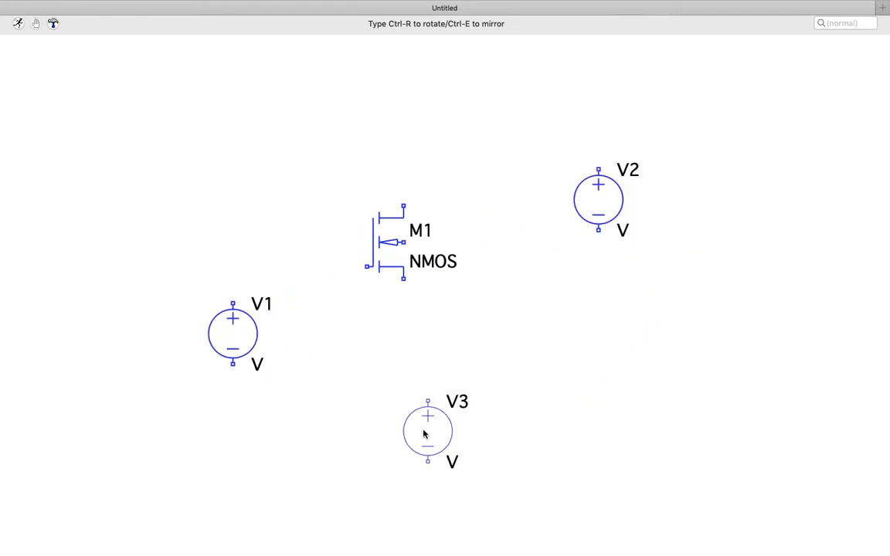
key(Escape)
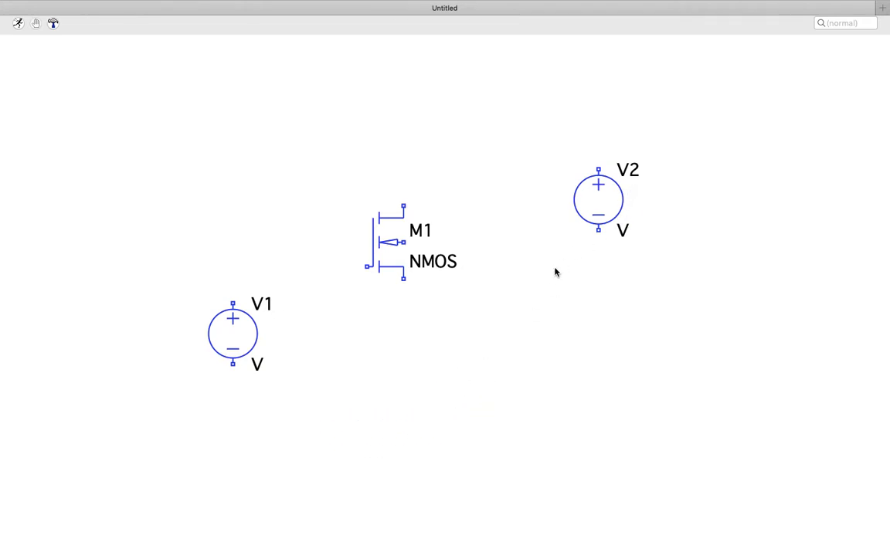
Place four GND (global node 0) symbols: below V1, below the transistor's source, beside its body terminal and below V2.
right_click(503, 333)
mouse_move(553, 388)
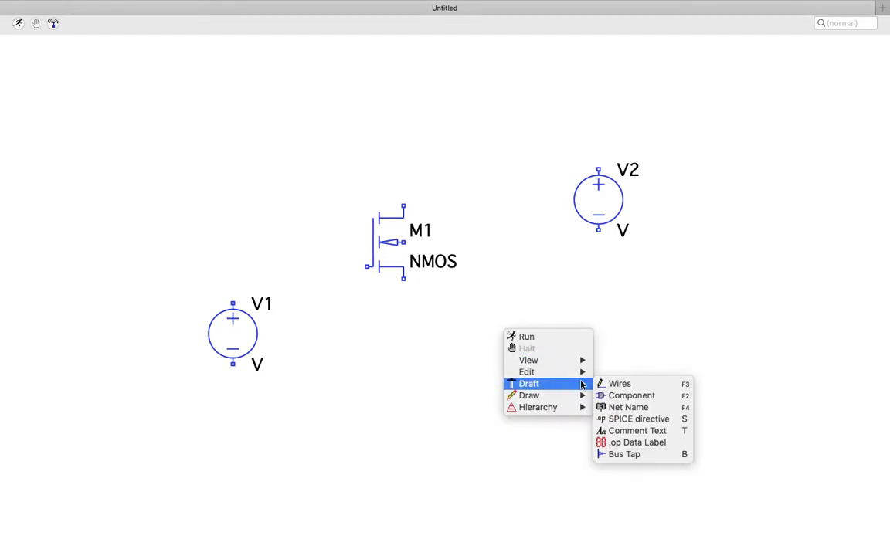
click(620, 409)
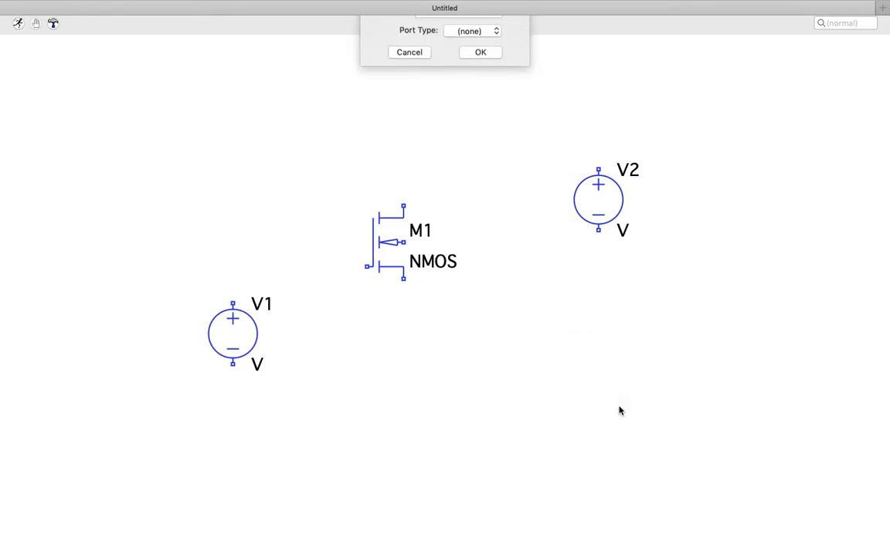
click(421, 44)
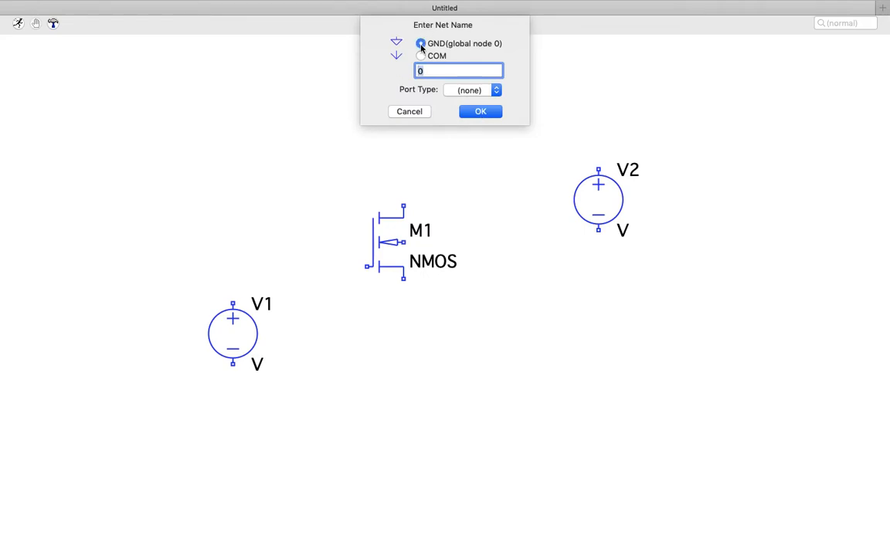
click(472, 111)
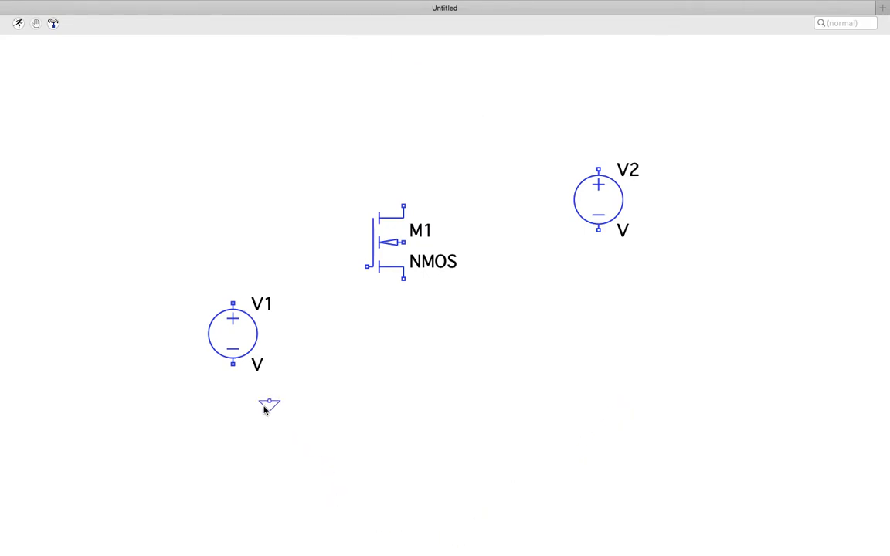
click(233, 403)
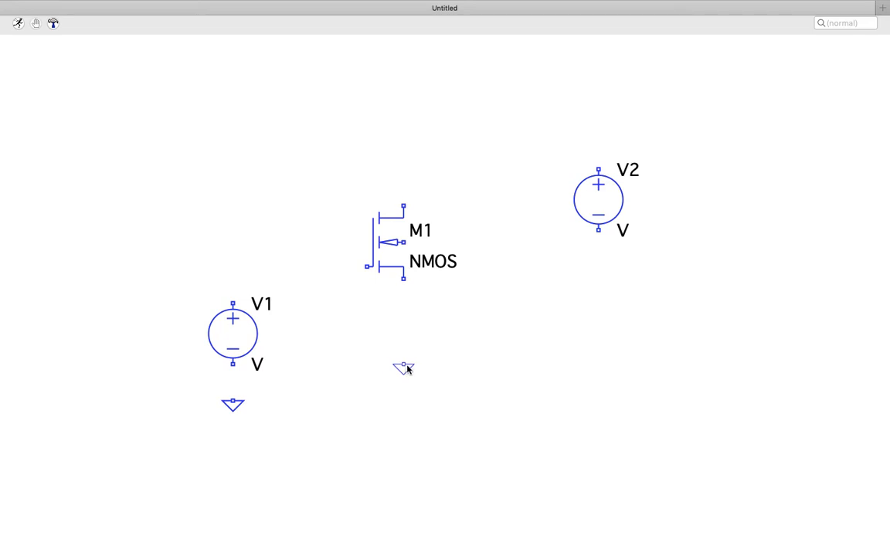
click(407, 358)
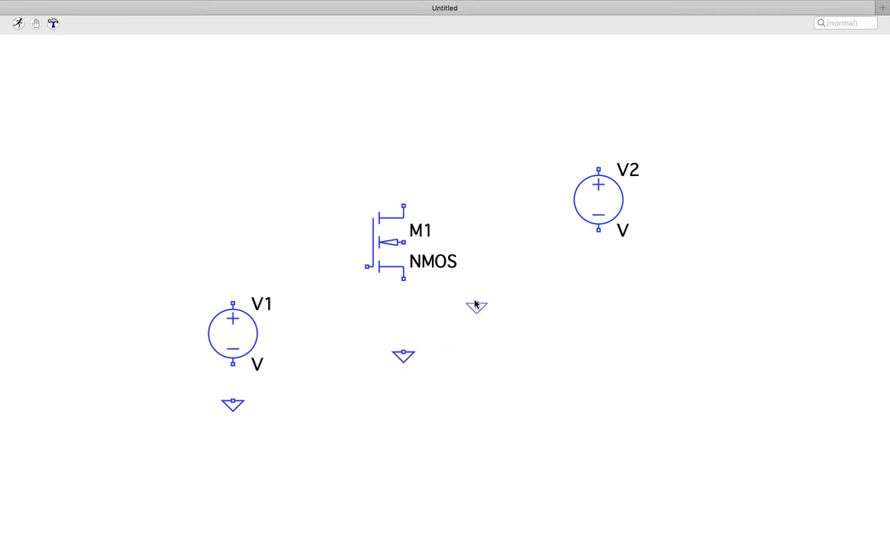
click(464, 294)
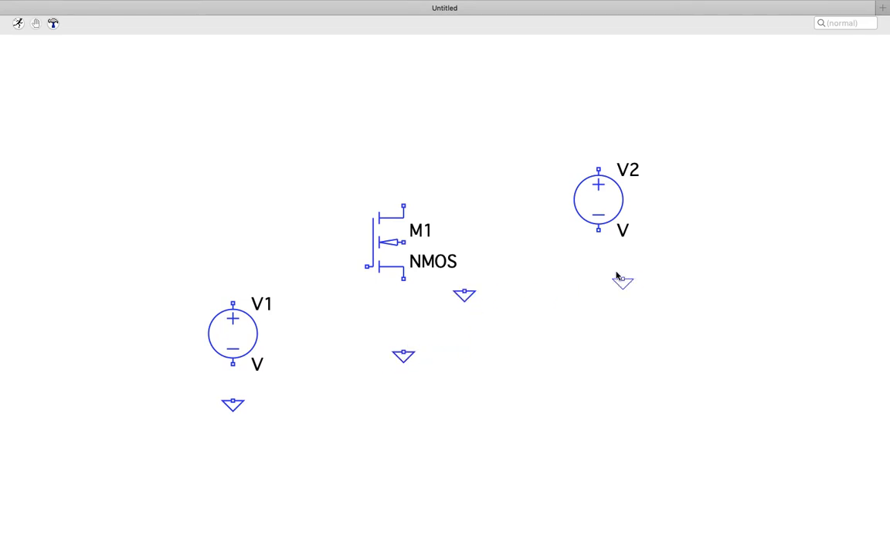
click(601, 267)
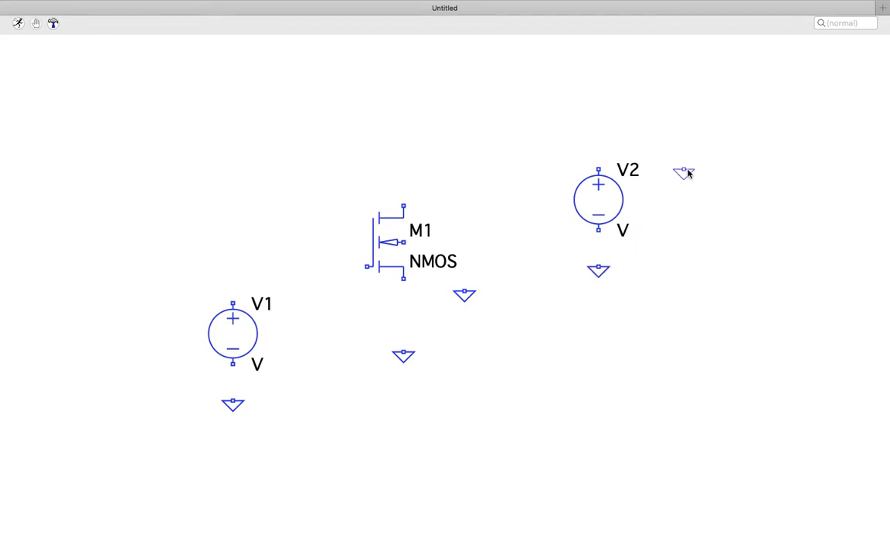
Wire V1 between its ground symbol and the gate of transistor M1.
right_click(291, 179)
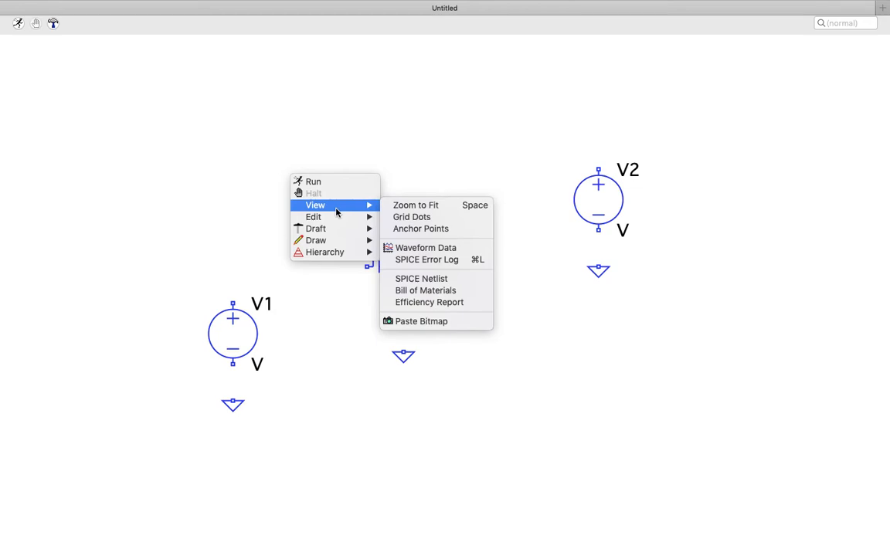
mouse_move(340, 218)
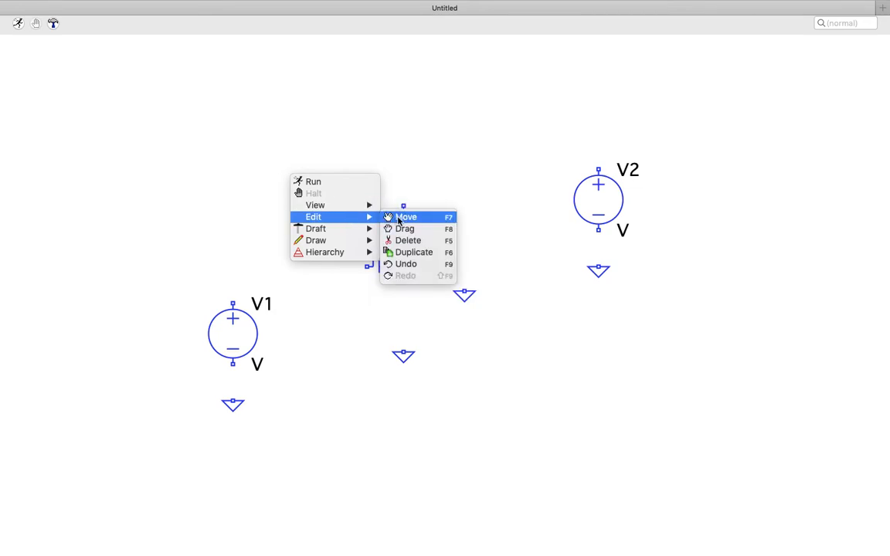
mouse_move(363, 229)
click(401, 230)
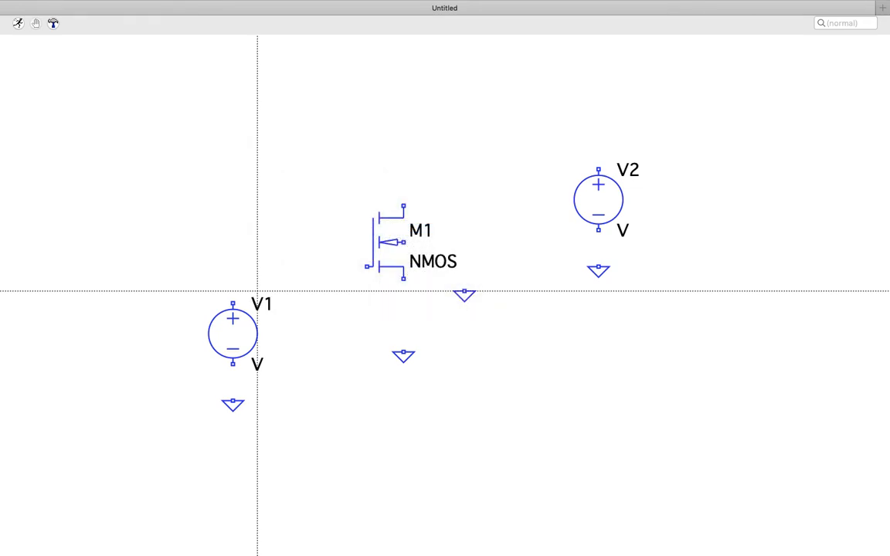
click(233, 400)
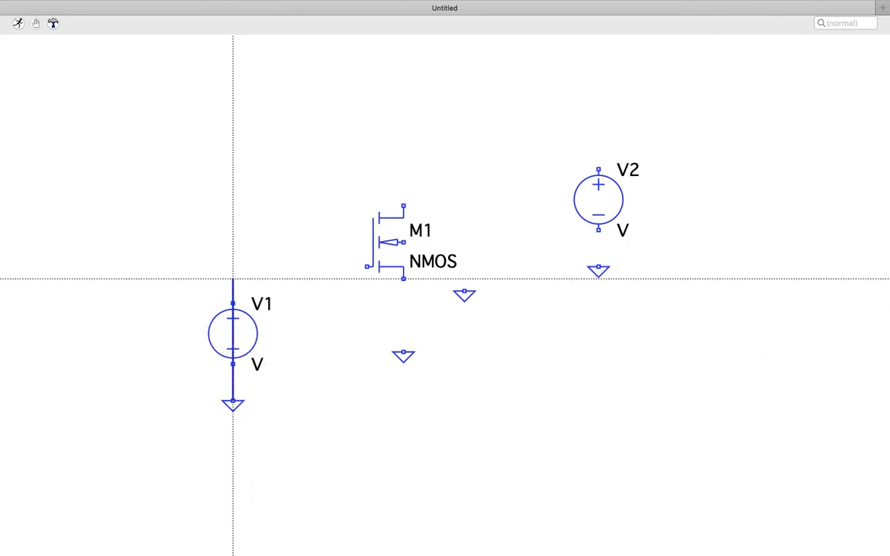
click(372, 266)
Wire M1's source and body terminals to their respective ground symbols.
click(403, 353)
click(403, 266)
click(403, 242)
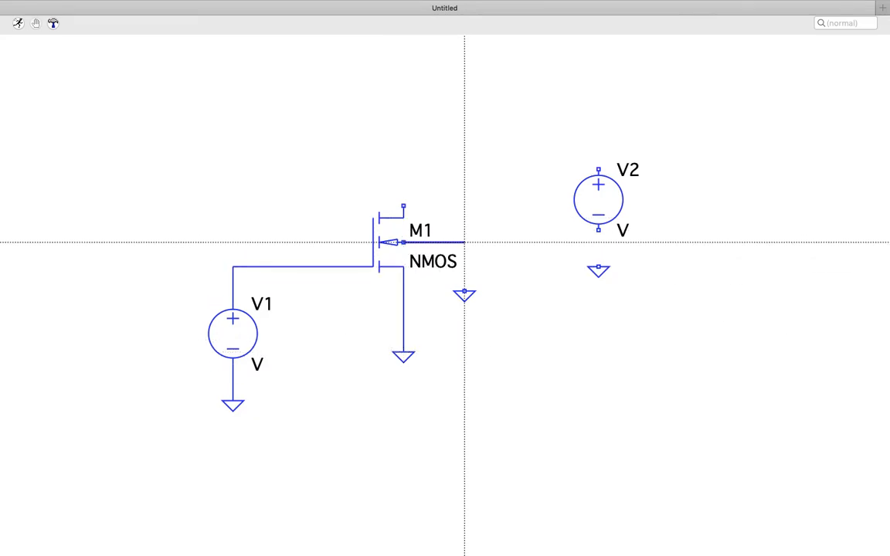
click(464, 292)
Wire M1's drain to the positive terminal of V2 and V2's negative terminal to its ground symbol.
click(403, 206)
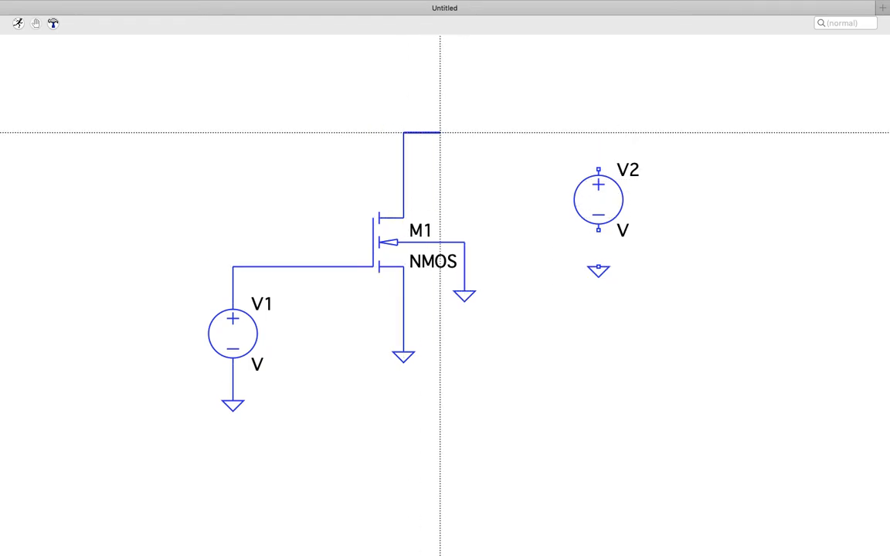
click(597, 168)
click(598, 229)
click(598, 266)
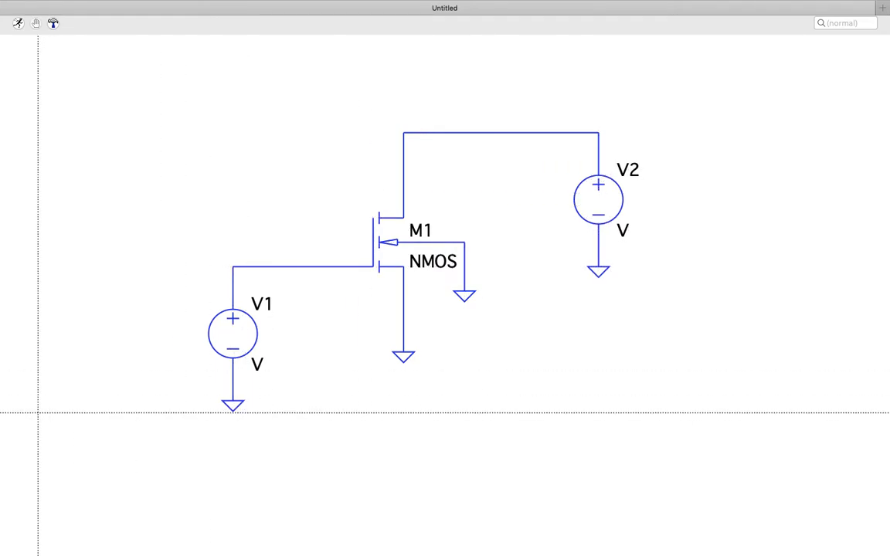
key(Escape)
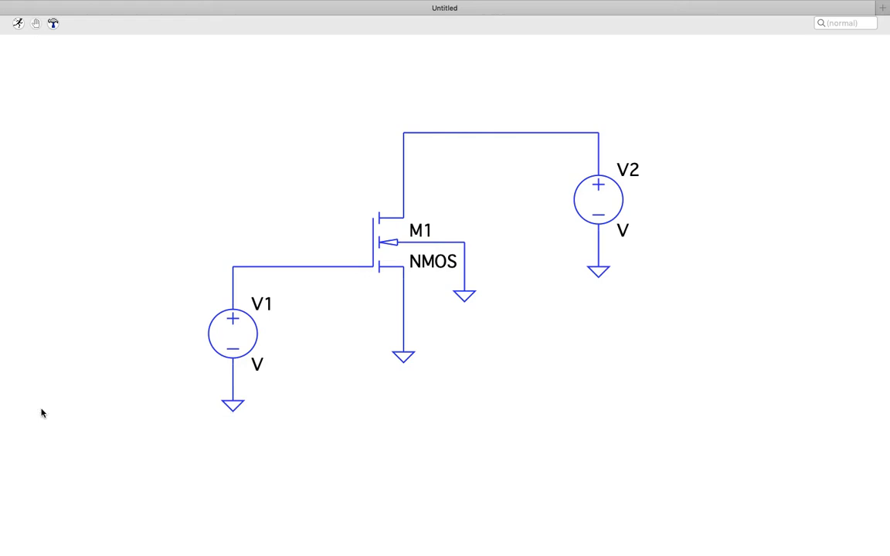
Set the DC value of voltage source V1 to 0.6 V.
right_click(239, 337)
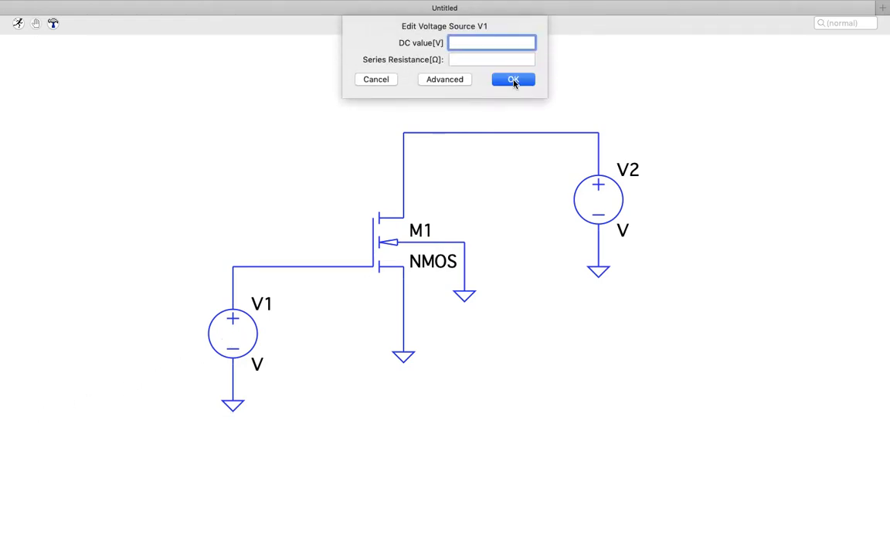
text(0.6)
click(522, 80)
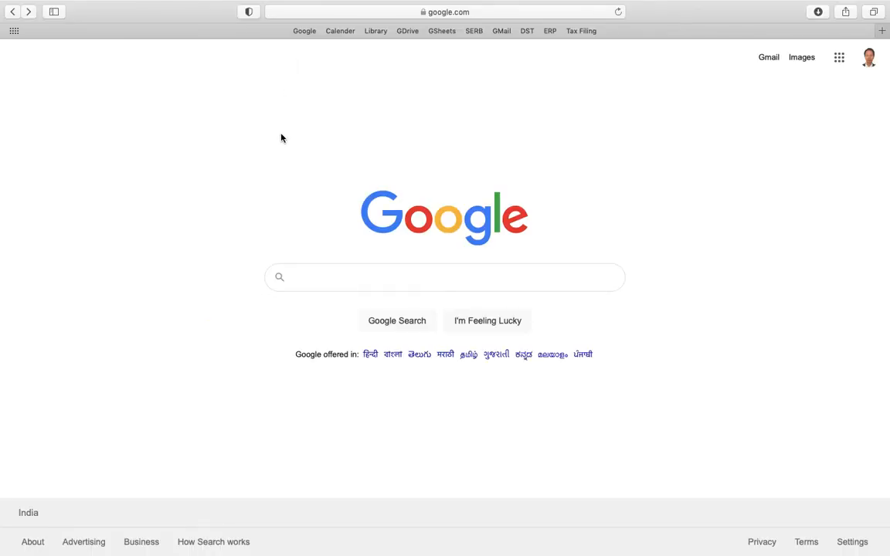
Search Google for "predictive technology model" and open the Predictive Technology Model (PTM) site at ptm.asu.edu.
text(pred)
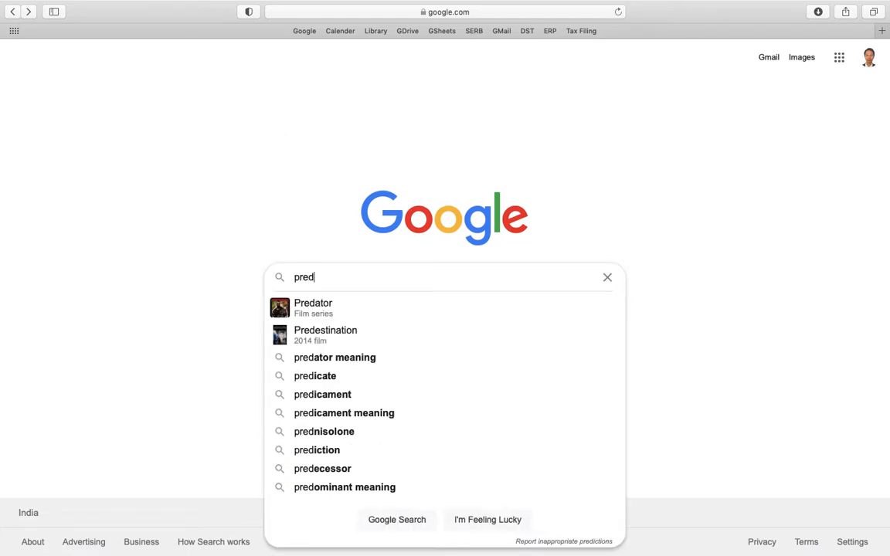
text(ictive )
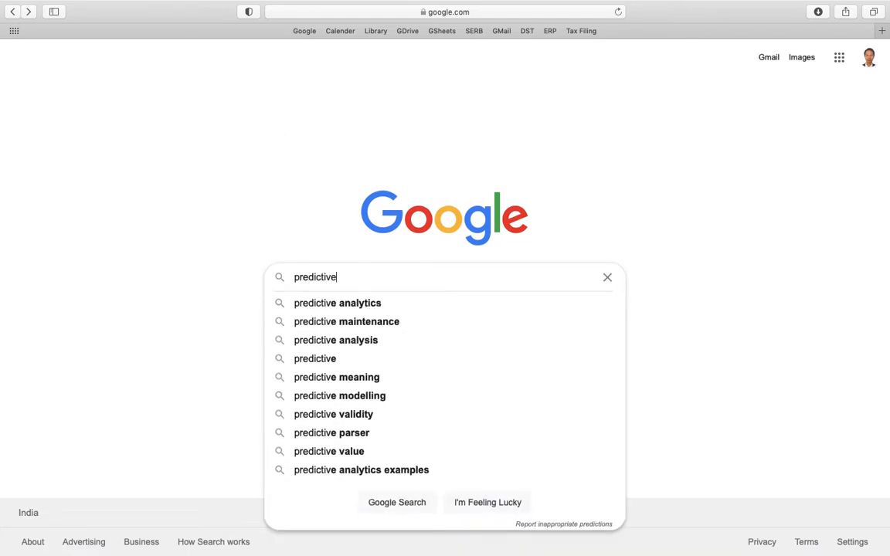
text(techno)
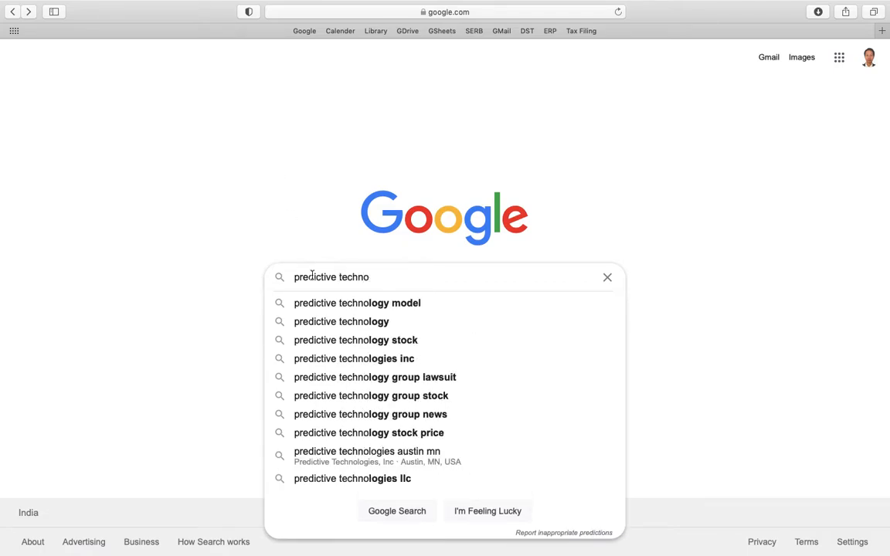
click(323, 304)
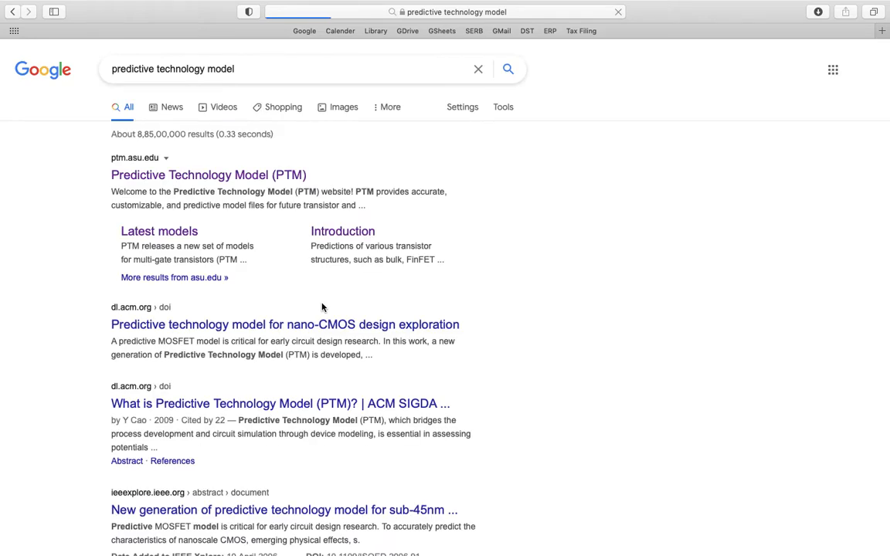
click(223, 175)
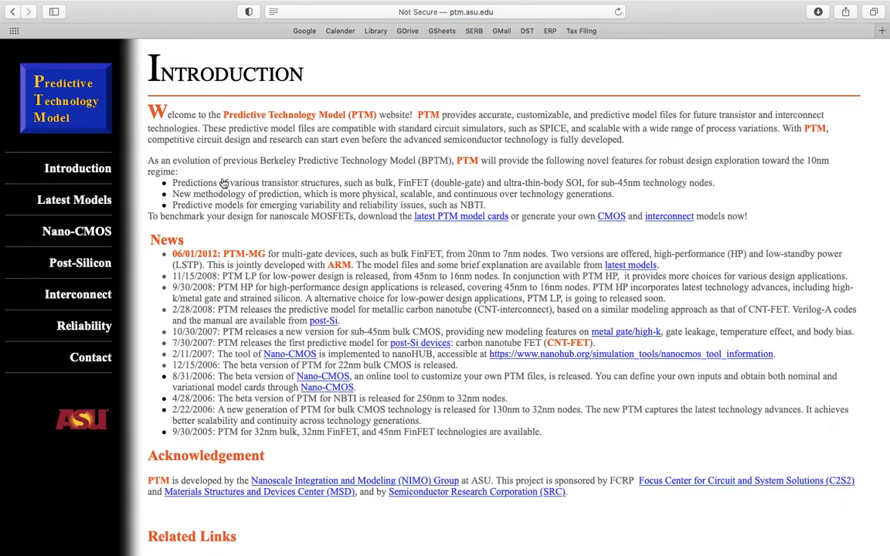
Open the V0.0 65nm BSIM4 bulk CMOS model card, dated July 31, 2002, from the site's latest models page in a separate tab.
click(88, 200)
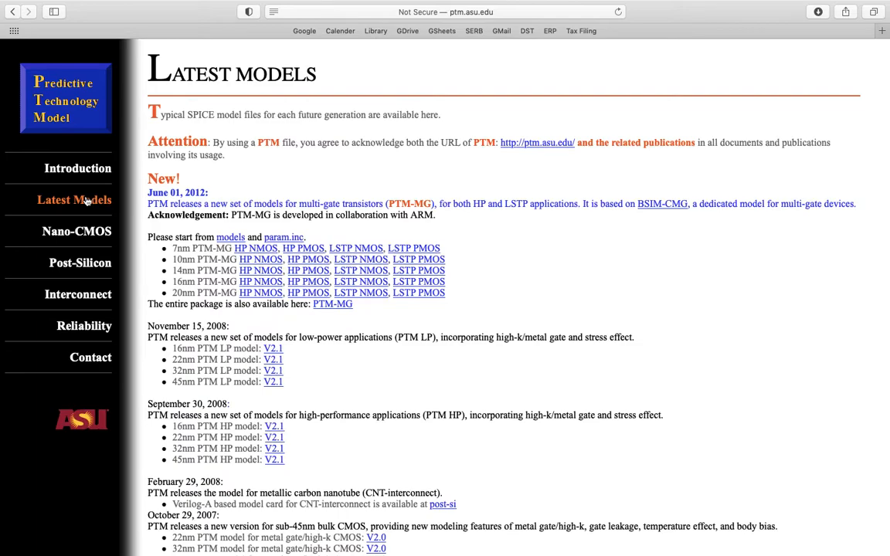
scroll(201, 363, down, 2)
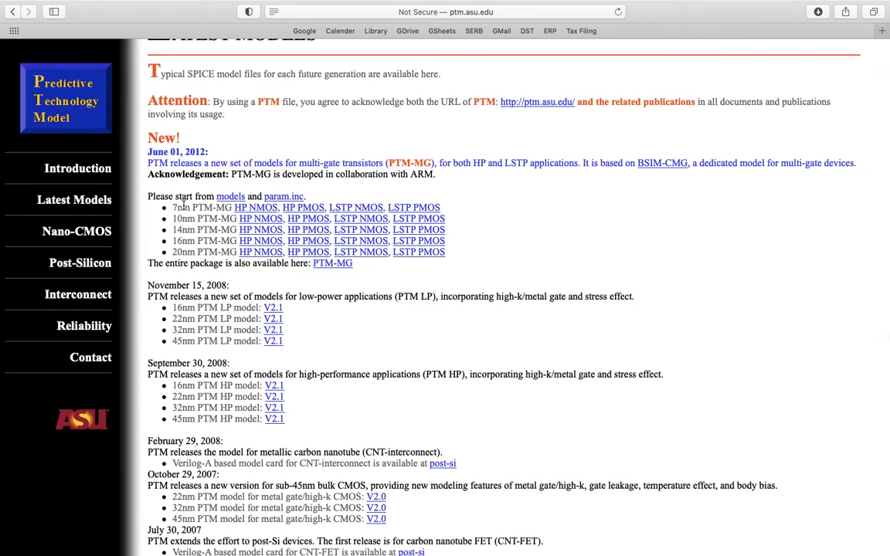
scroll(186, 343, down, 2)
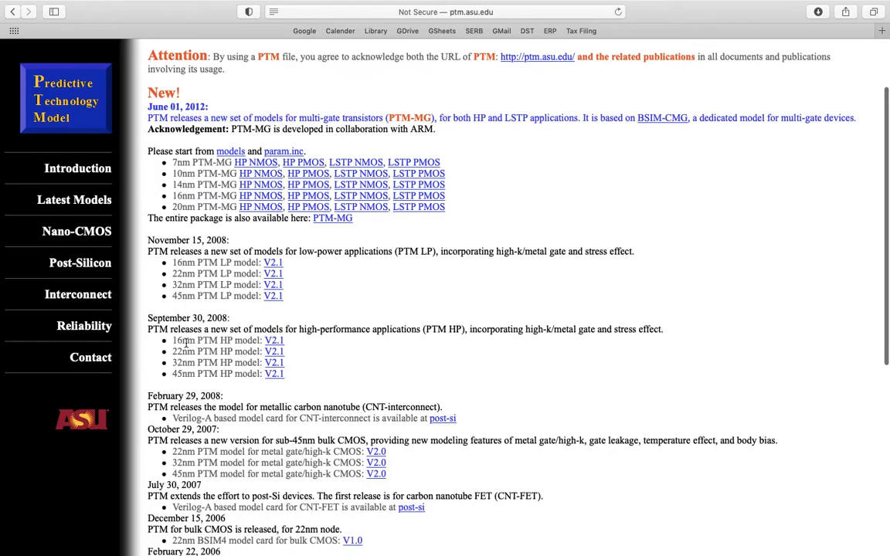
scroll(185, 344, down, 4)
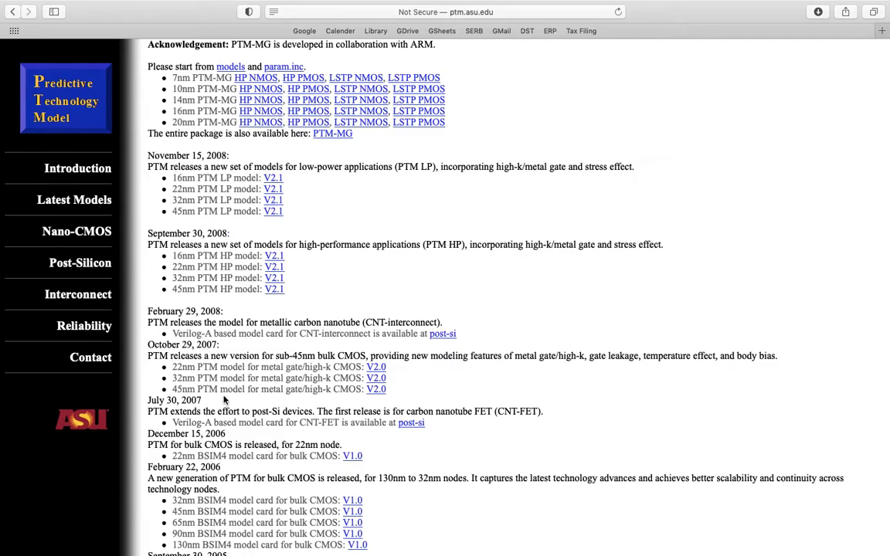
scroll(200, 362, down, 6)
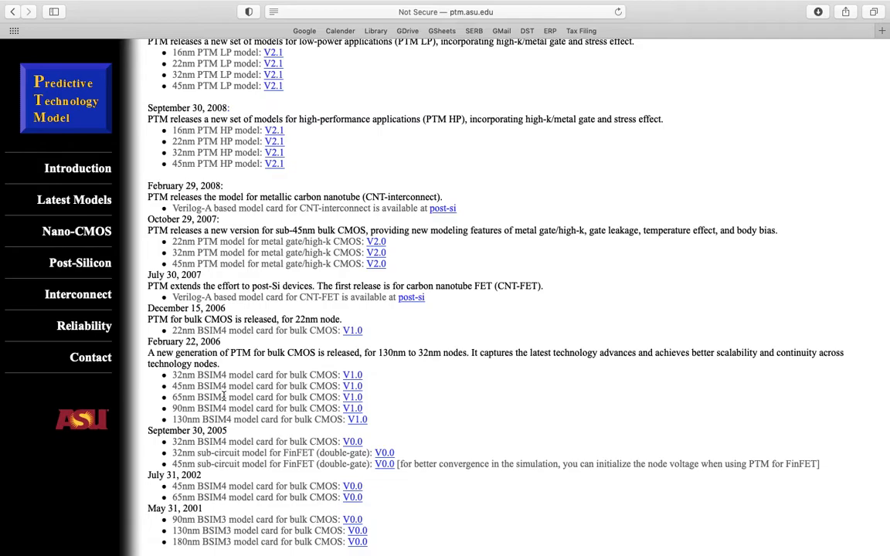
scroll(223, 395, down, 3)
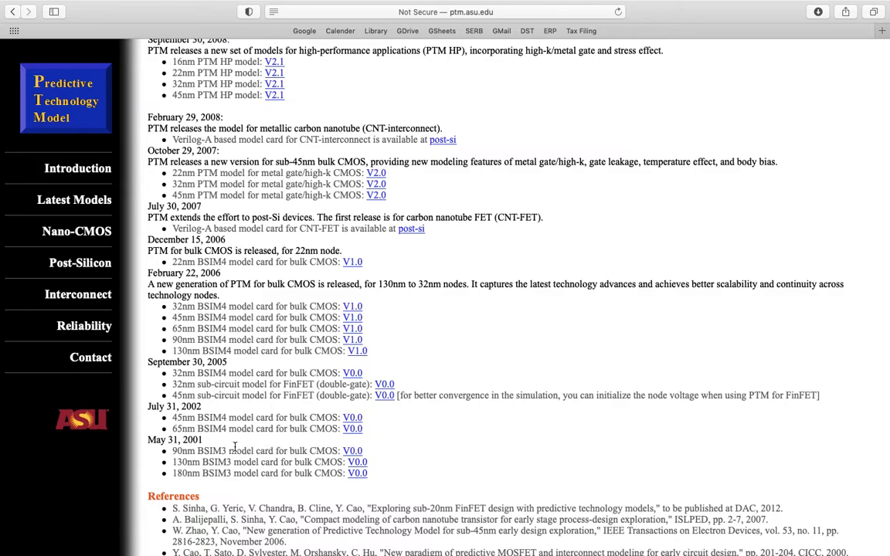
right_click(354, 429)
click(363, 427)
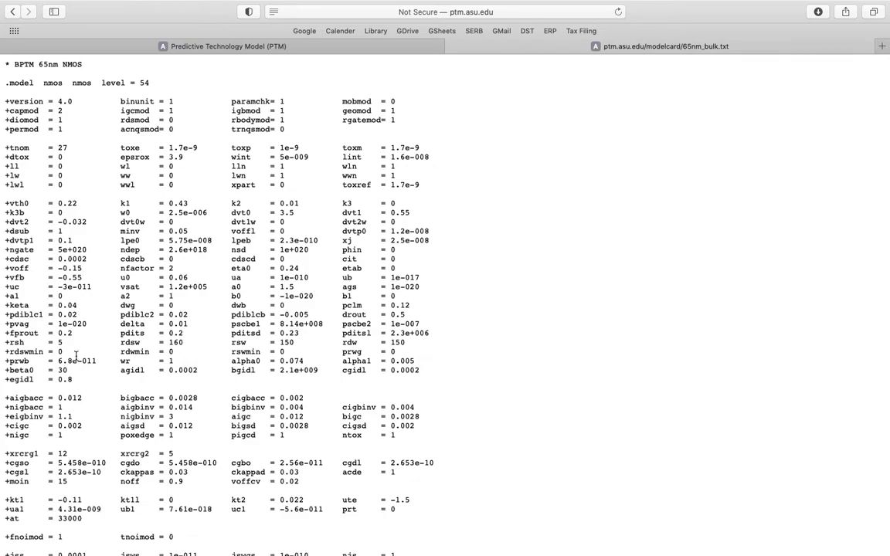
Look through the NMOS and PMOS parameters of the 65nm model card, and return to the latest models page.
scroll(76, 355, down, 10)
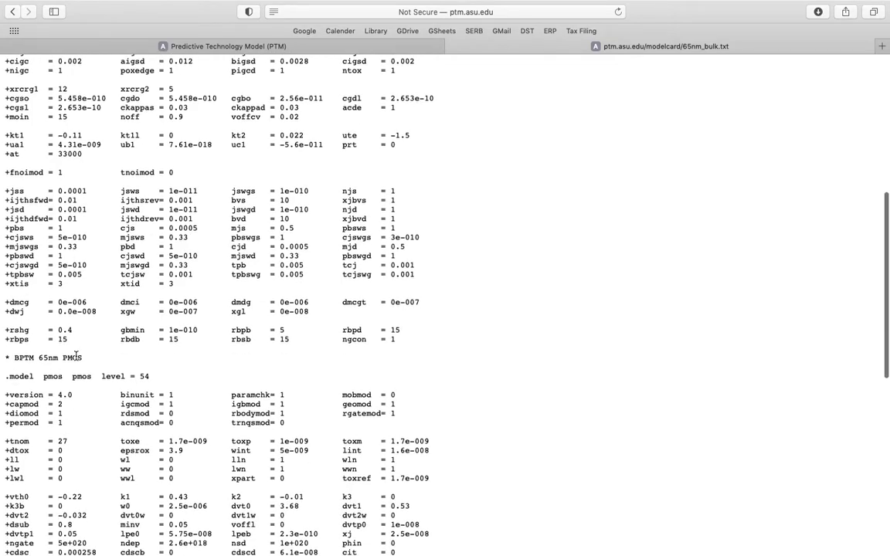
scroll(84, 435, down, 2)
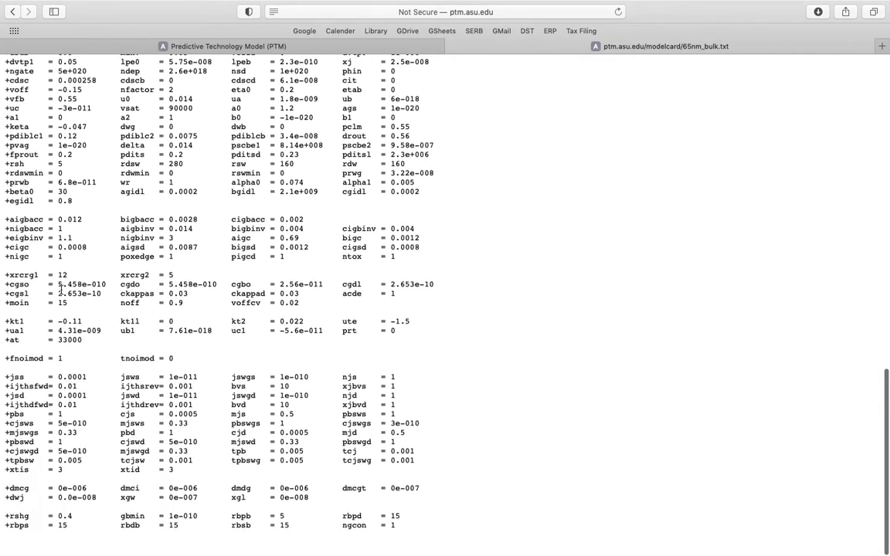
click(12, 12)
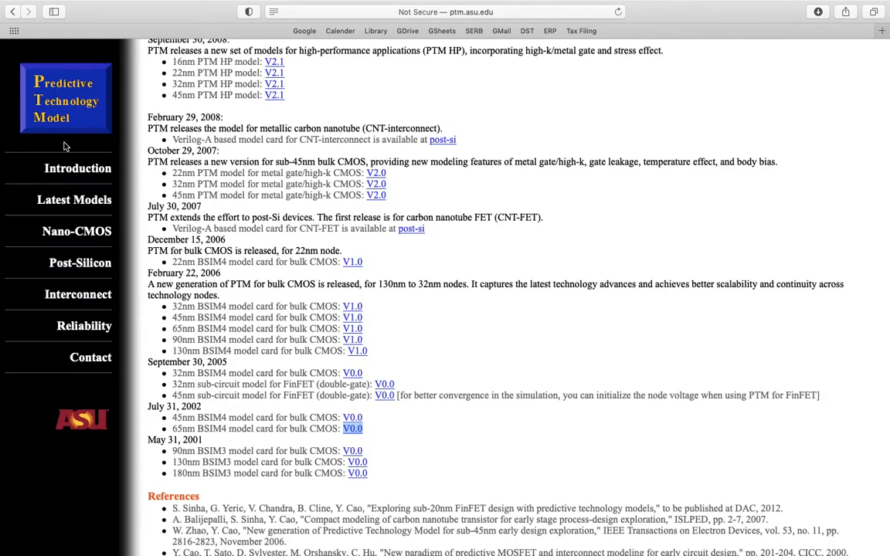
Download the V0.0 65nm BSIM4 model card as 65nm_bulk.txt into the MOSFET_Characterisation folder.
right_click(354, 436)
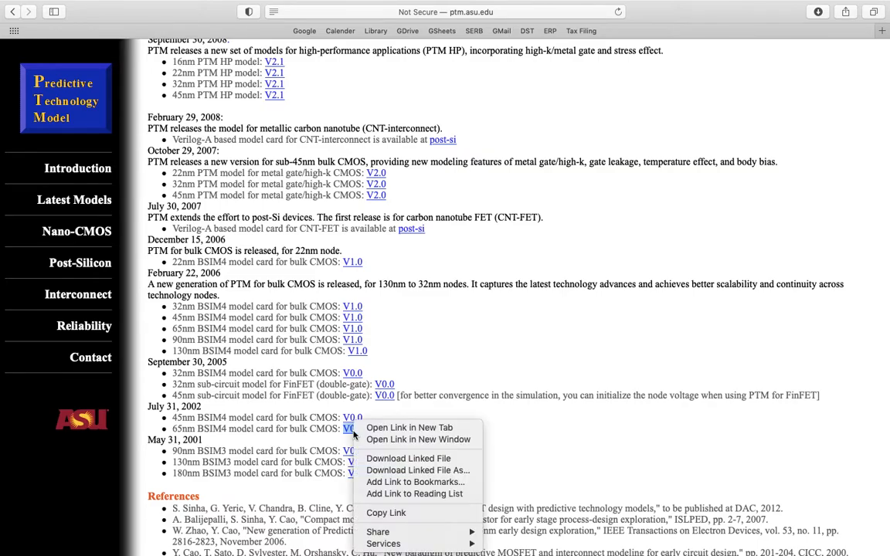
click(403, 471)
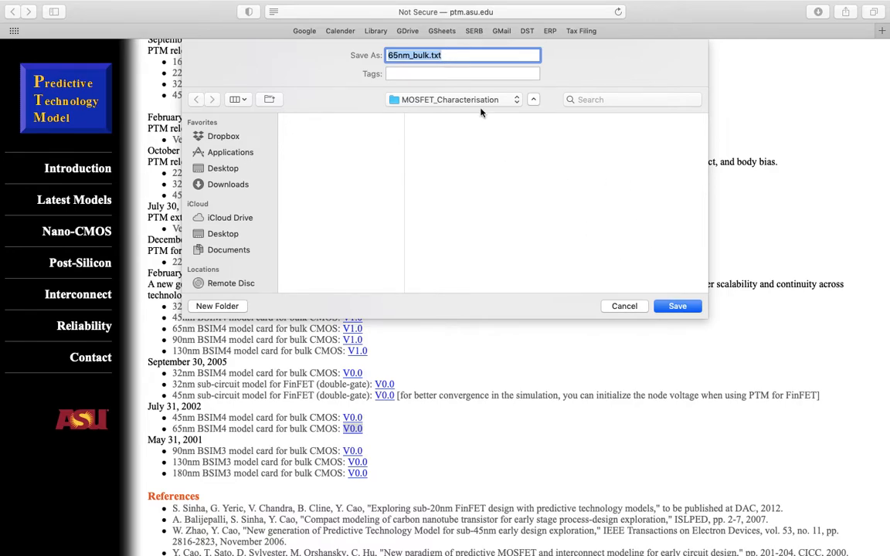
click(677, 307)
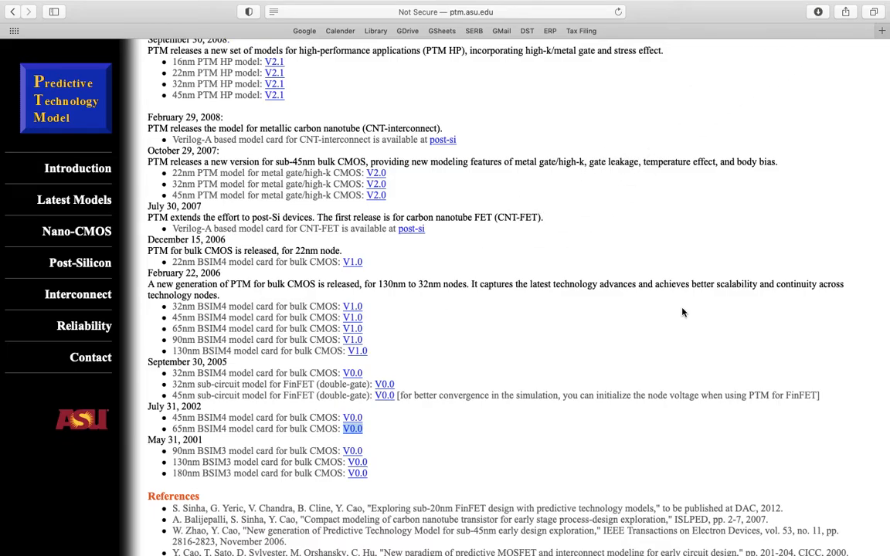
Switch to LTspice and save the untitled NMOS schematic under its default name.
click(442, 440)
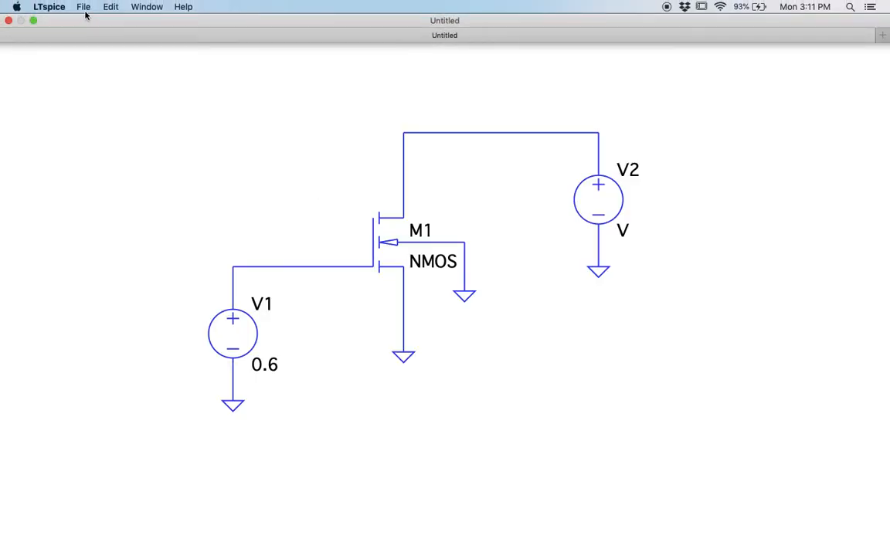
click(83, 7)
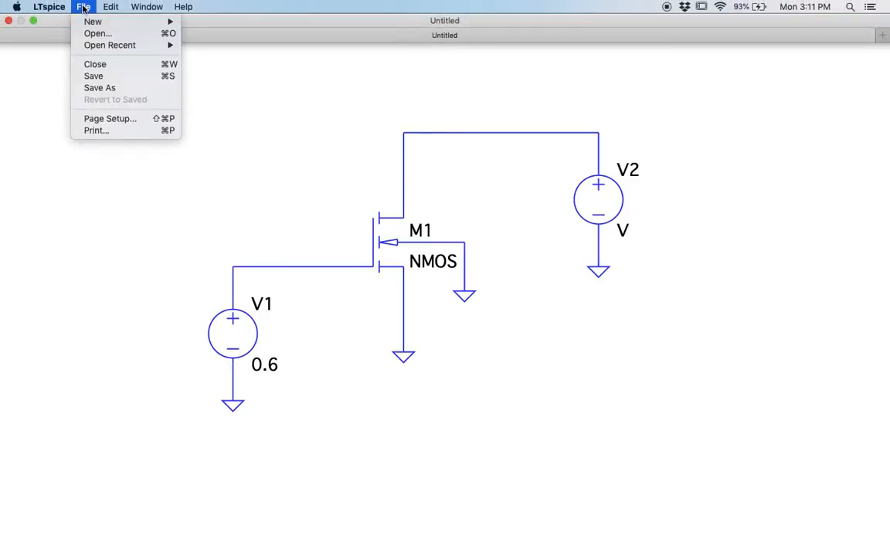
click(119, 77)
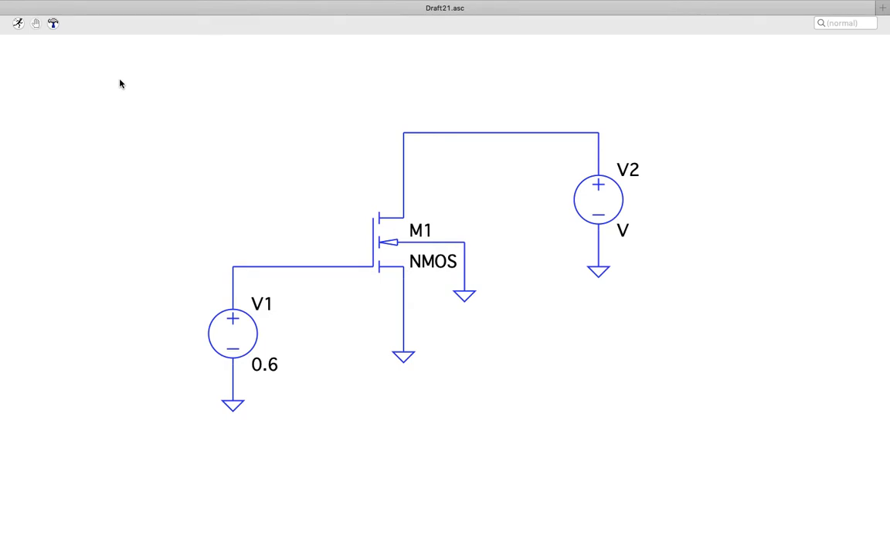
Save the schematic under the new name MOS_char in the MOSFET_Characterisation folder.
mouse_move(127, 5)
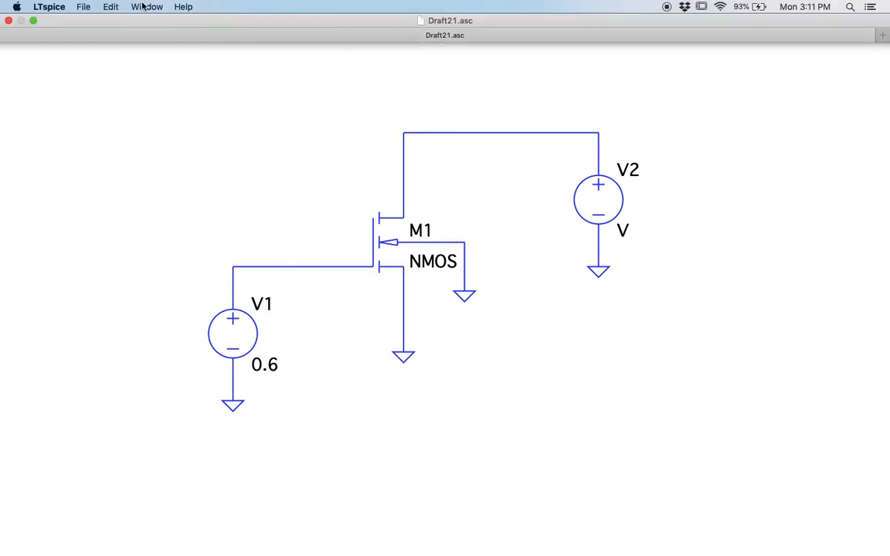
click(84, 8)
click(97, 87)
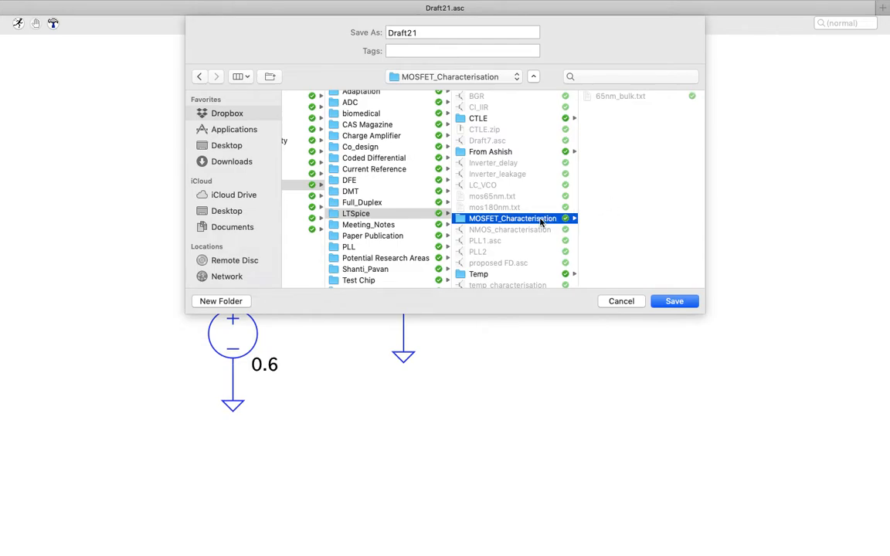
click(435, 30)
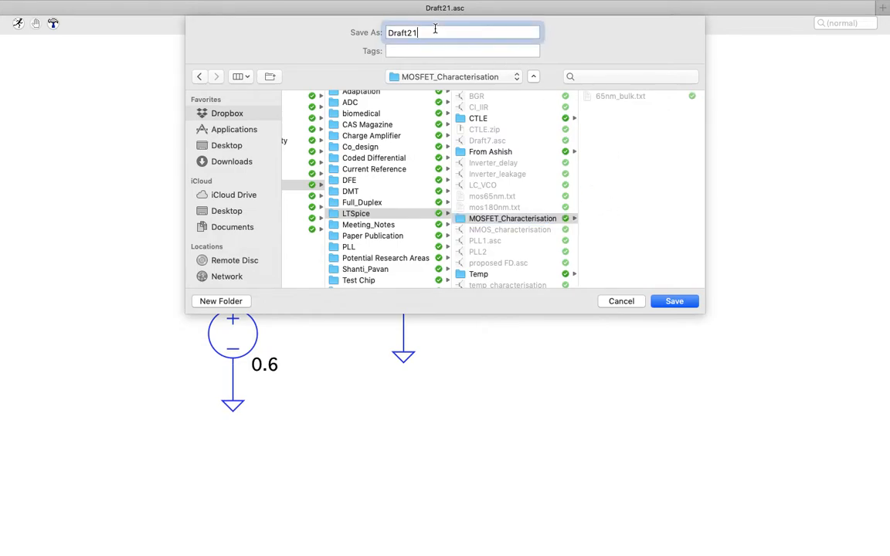
double_click(404, 31)
text(MOS_char)
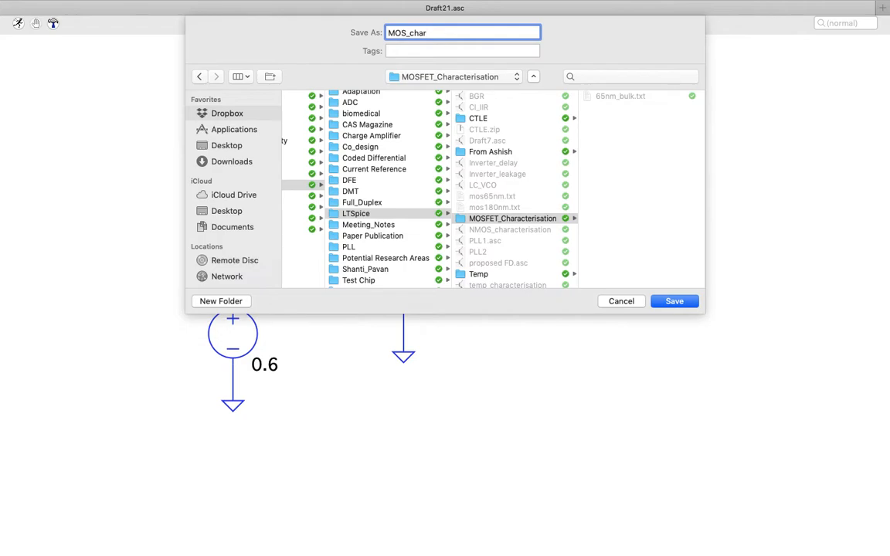
click(674, 301)
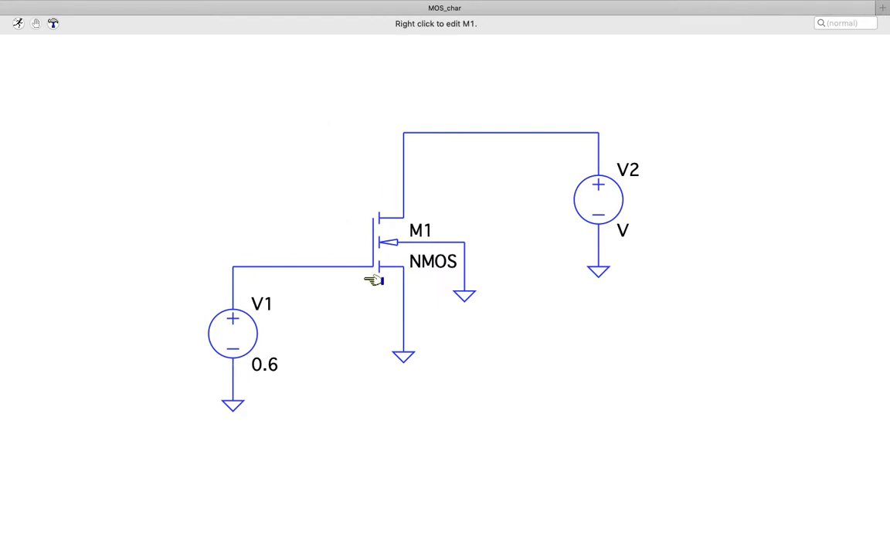
Place the SPICE directive ".inc 65nm_bulk.txt" above the circuit and check the model file in the schematic's folder.
right_click(252, 99)
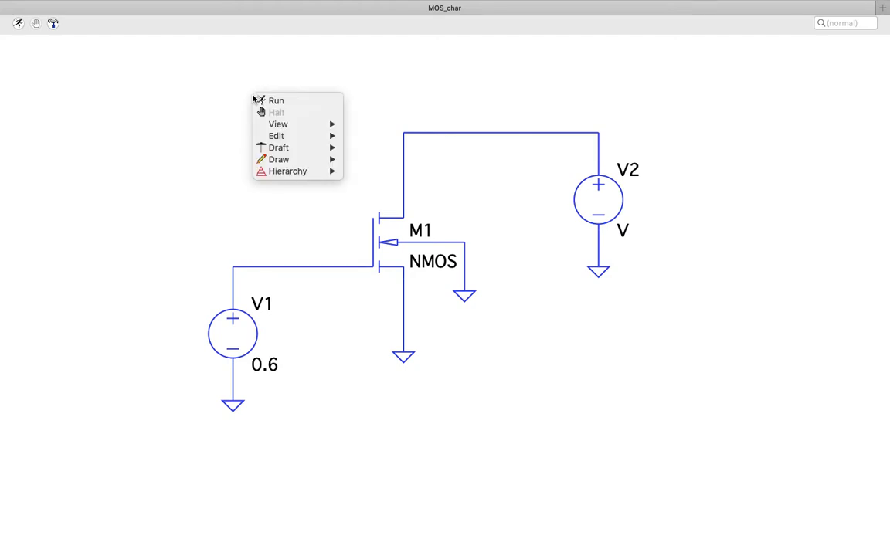
mouse_move(298, 151)
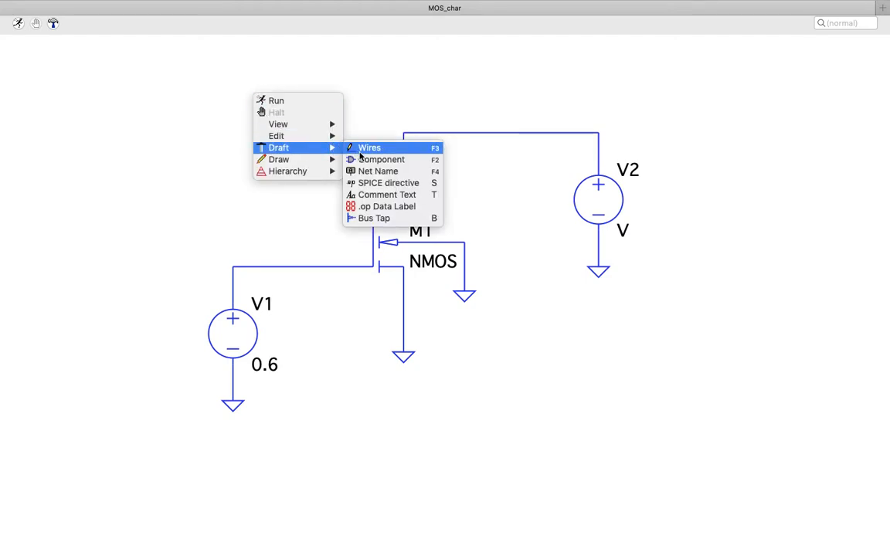
click(380, 184)
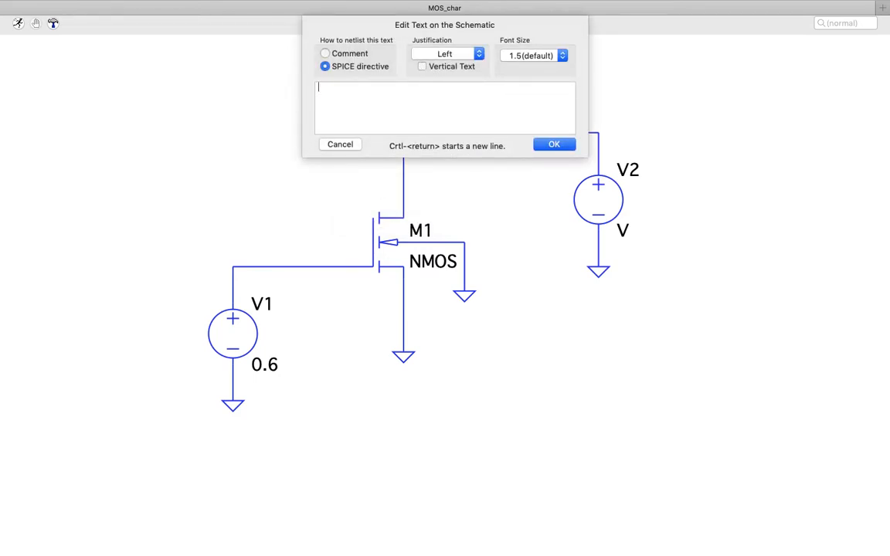
text(.inc 65nm_bulk.txt)
click(553, 145)
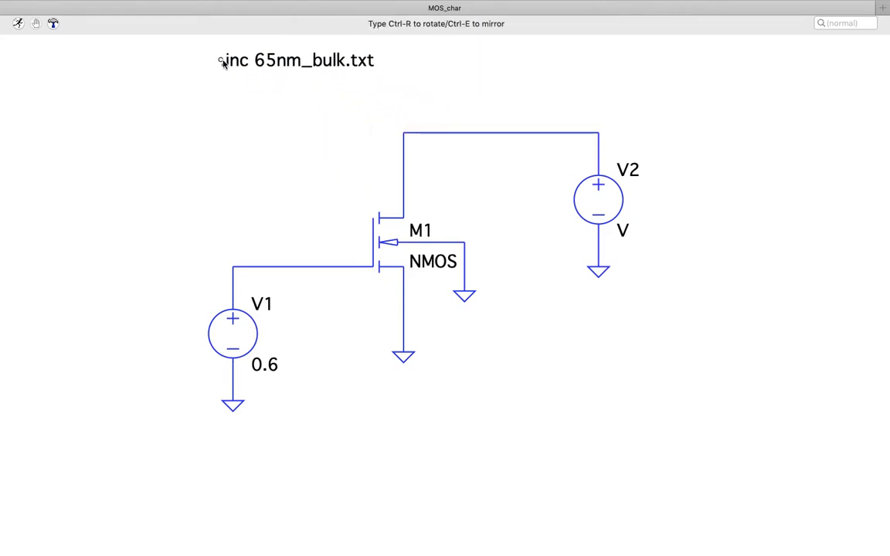
click(223, 64)
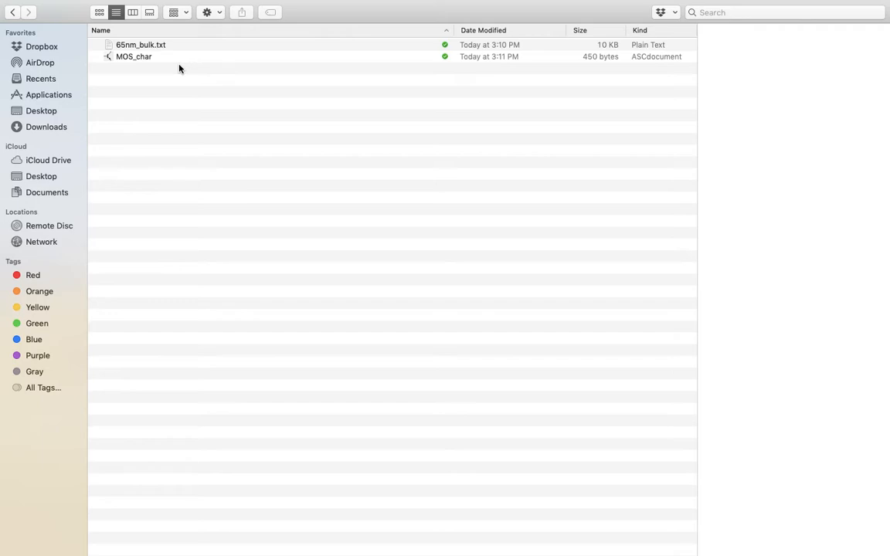
click(178, 46)
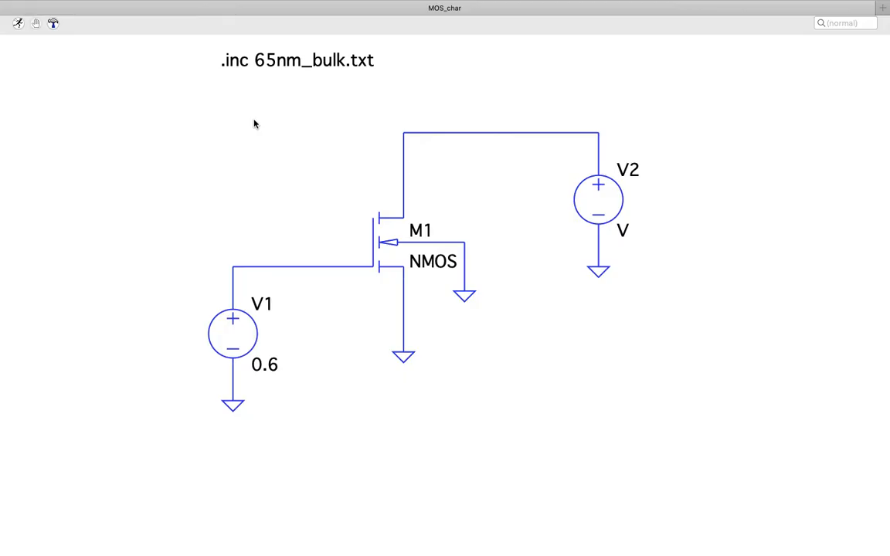
Set transistor M1's length to 100n and its width to 1u.
right_click(385, 236)
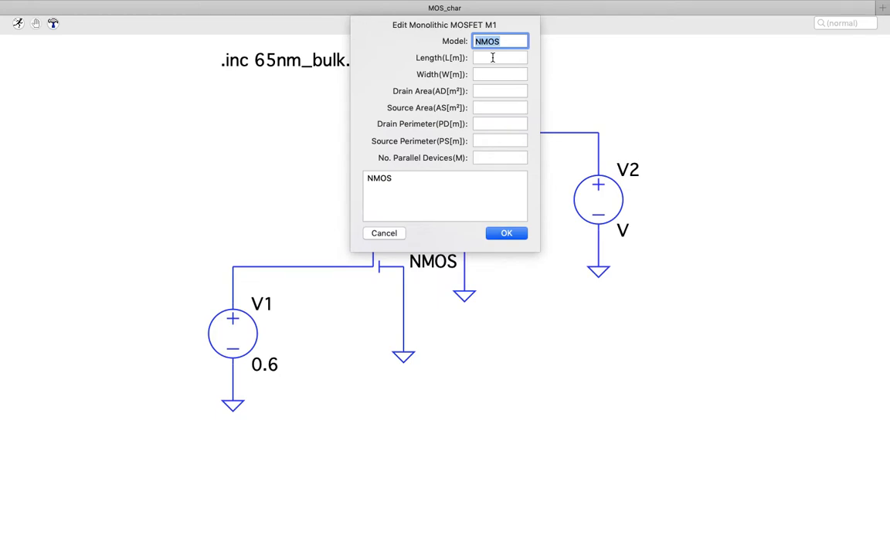
click(492, 57)
text(100n)
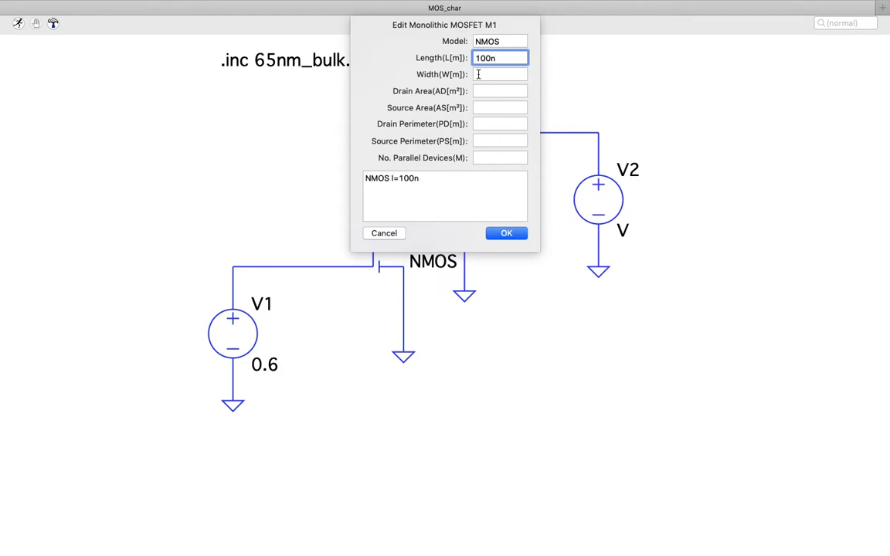
click(488, 75)
text(1u)
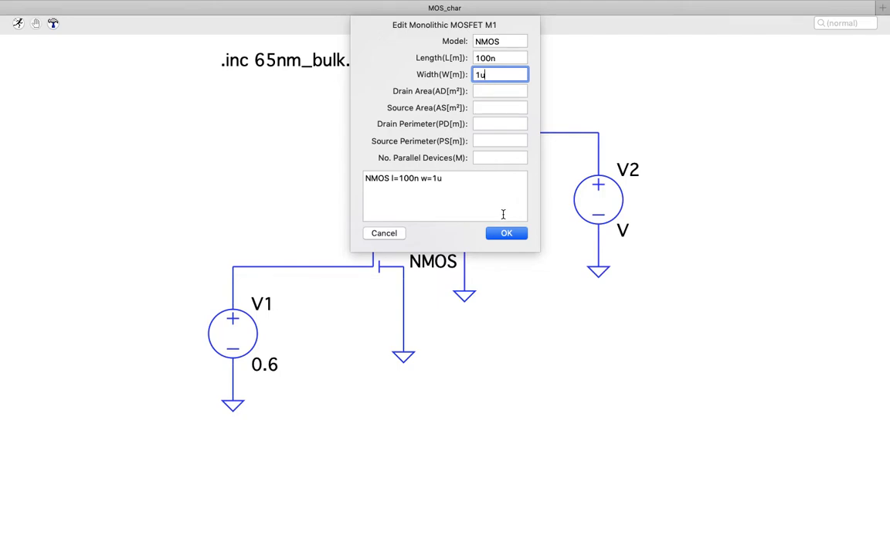
click(506, 233)
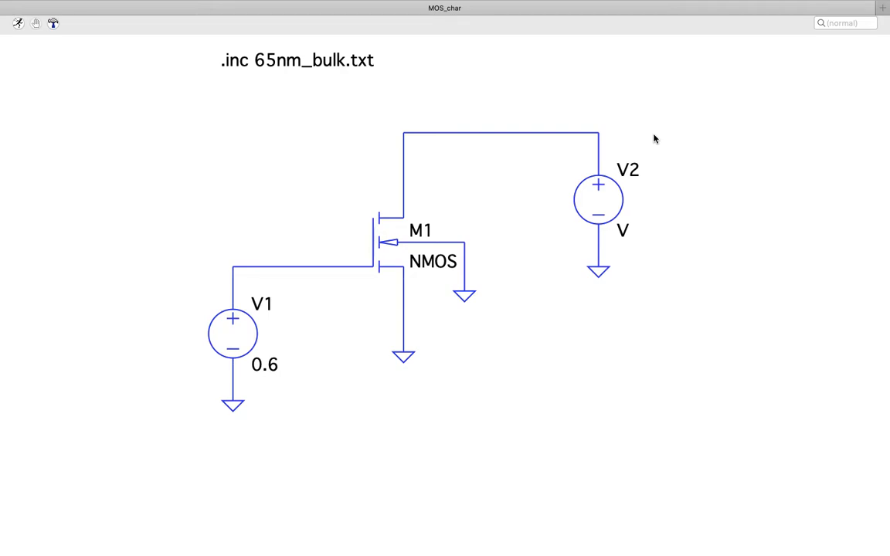
Start a new SPICE directive and choose a DC sweep as its analysis command.
right_click(230, 118)
mouse_move(302, 167)
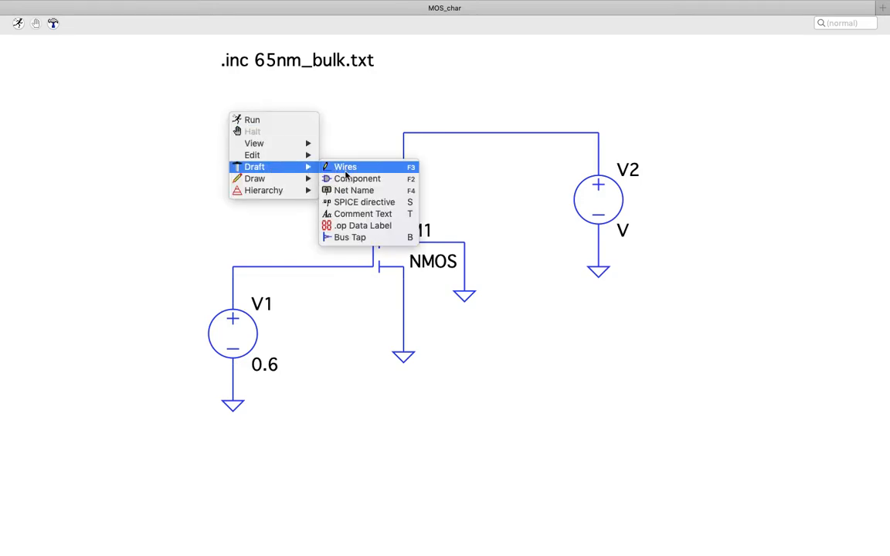
click(357, 202)
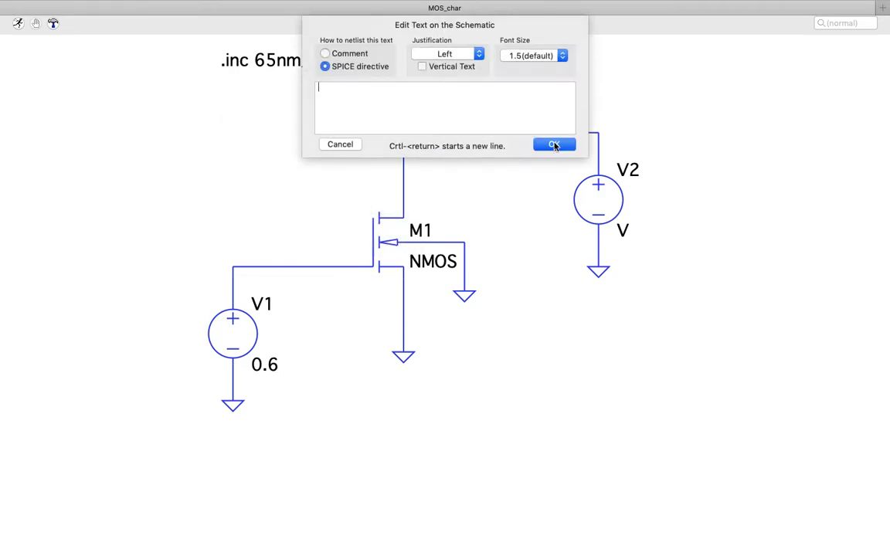
right_click(482, 99)
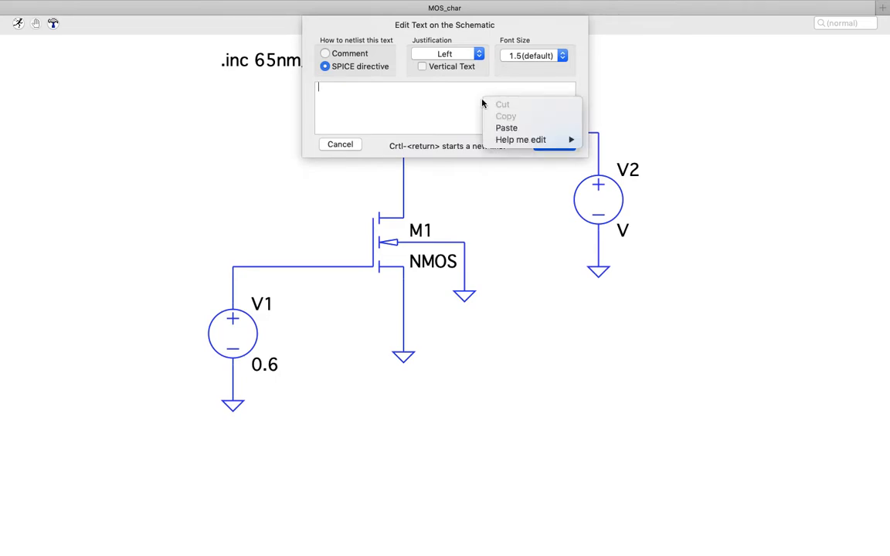
mouse_move(563, 142)
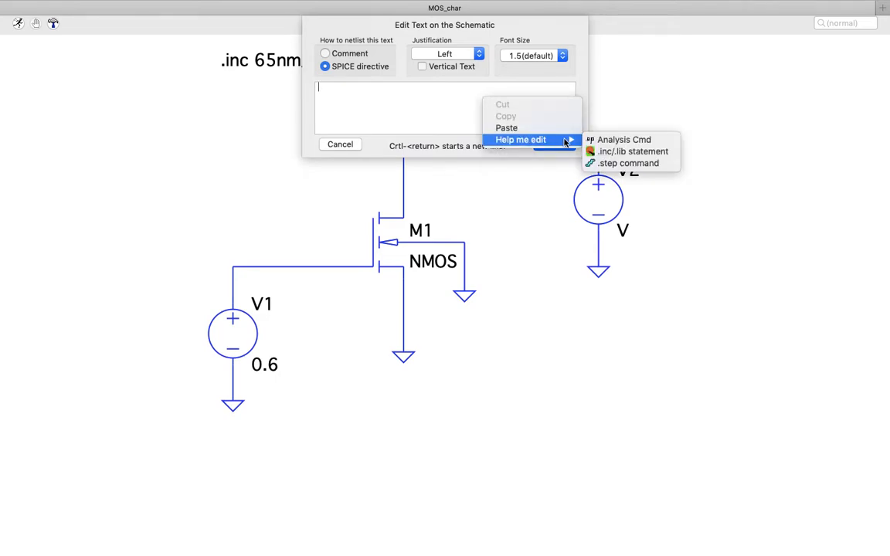
click(614, 140)
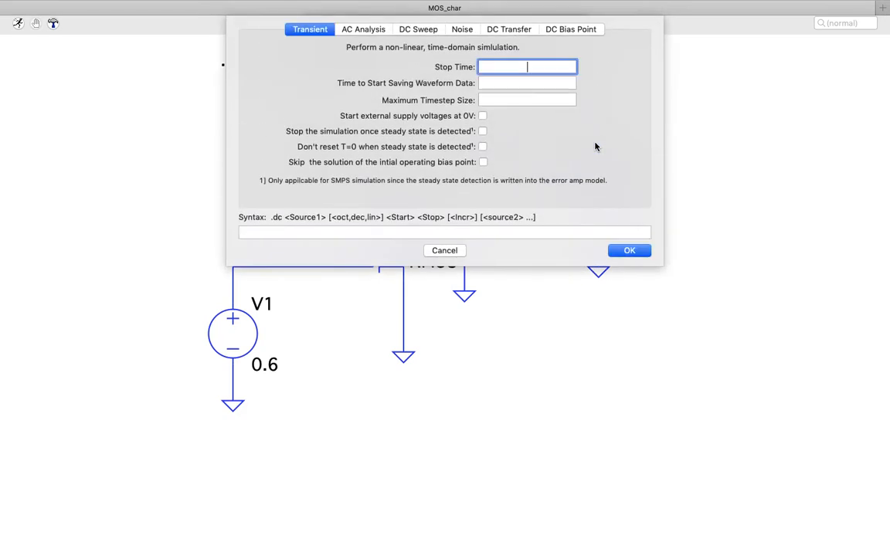
click(412, 31)
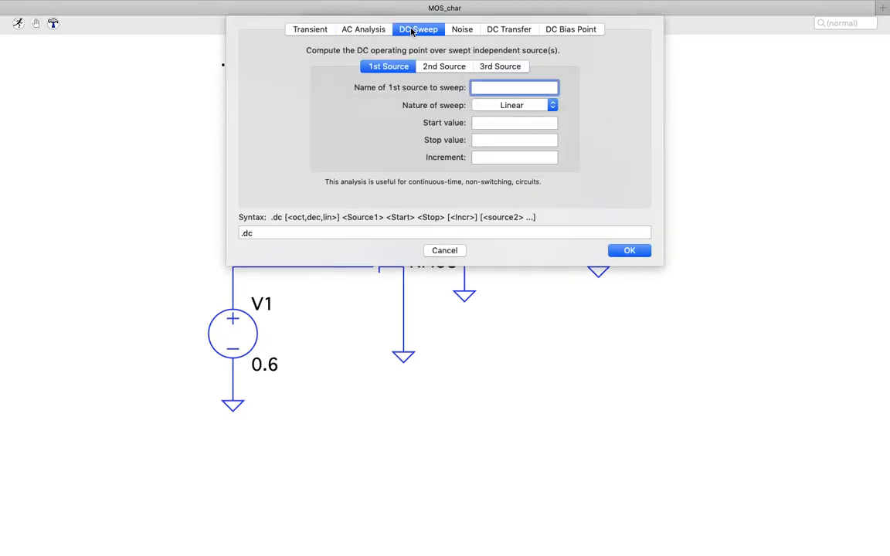
Define a linear sweep of V2 from 0 to 1.2 with increment 0.01 and place the directive below the .inc line.
text(V2)
click(485, 123)
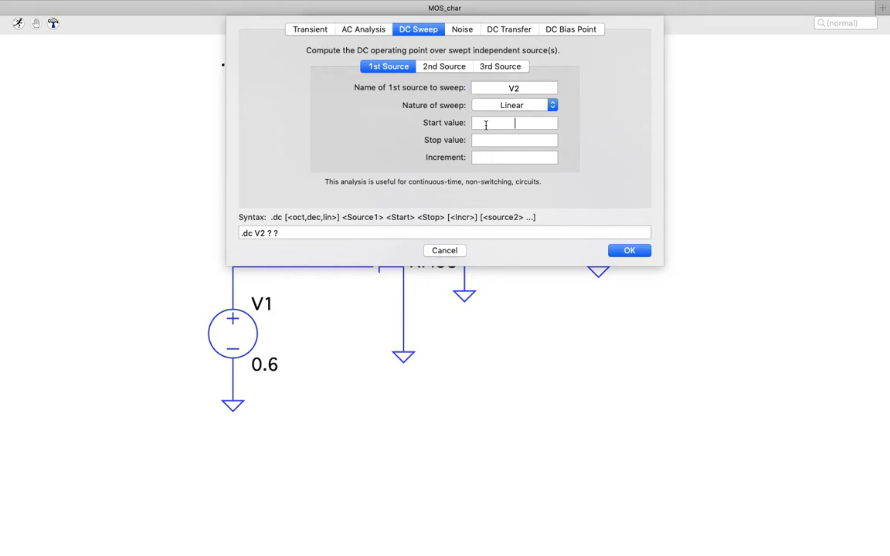
text(0)
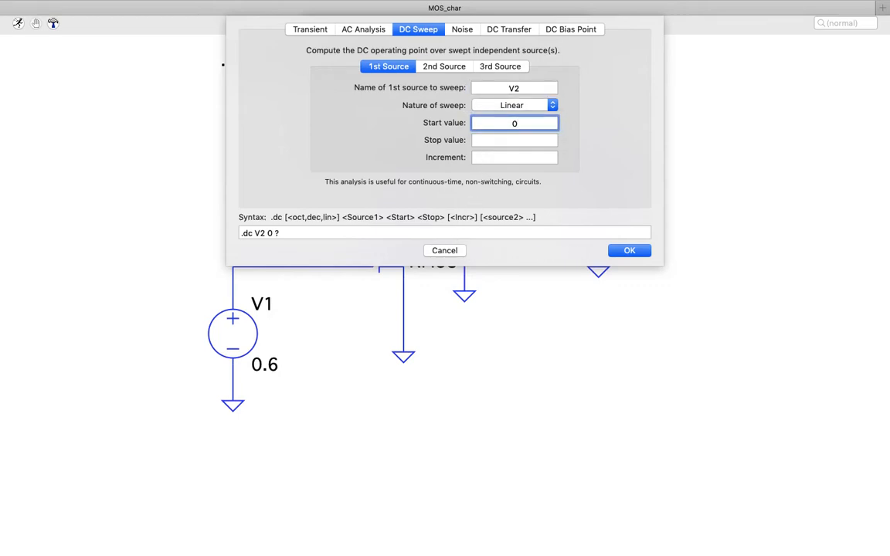
click(511, 139)
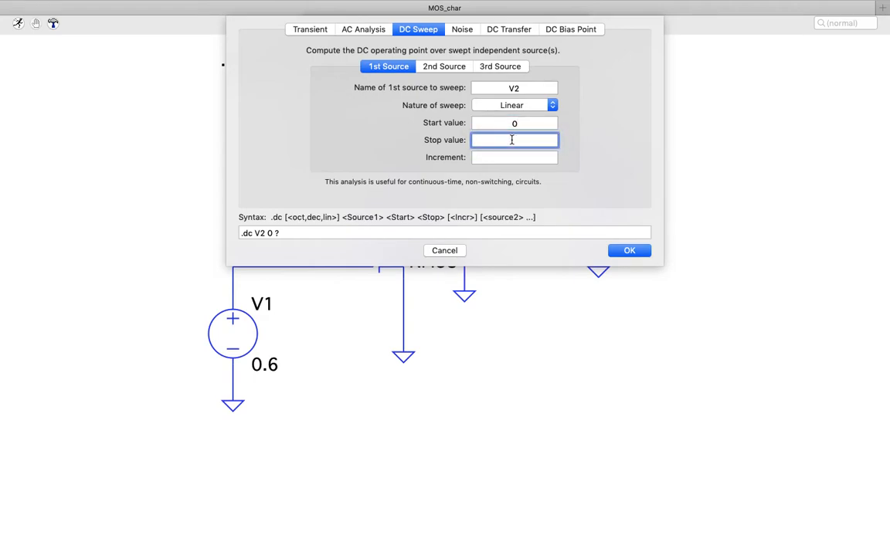
text(1.2)
click(518, 158)
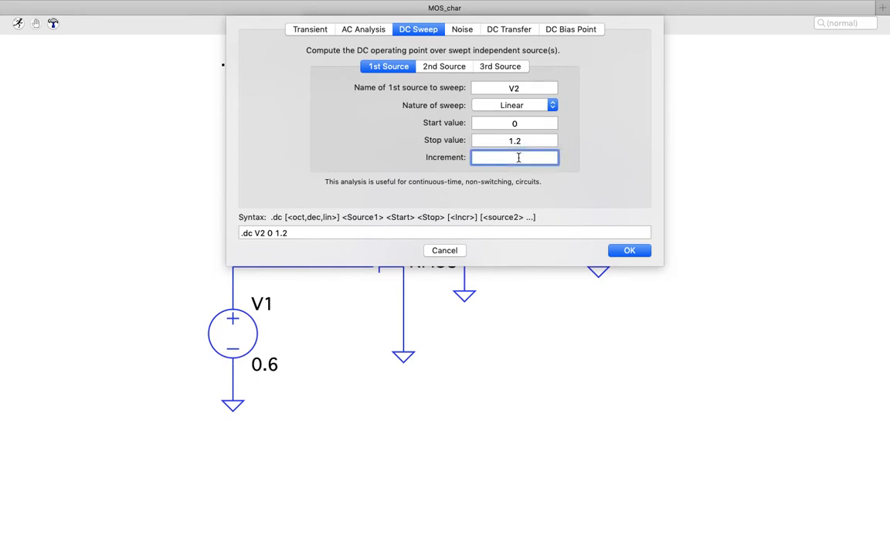
text(0.01)
click(626, 251)
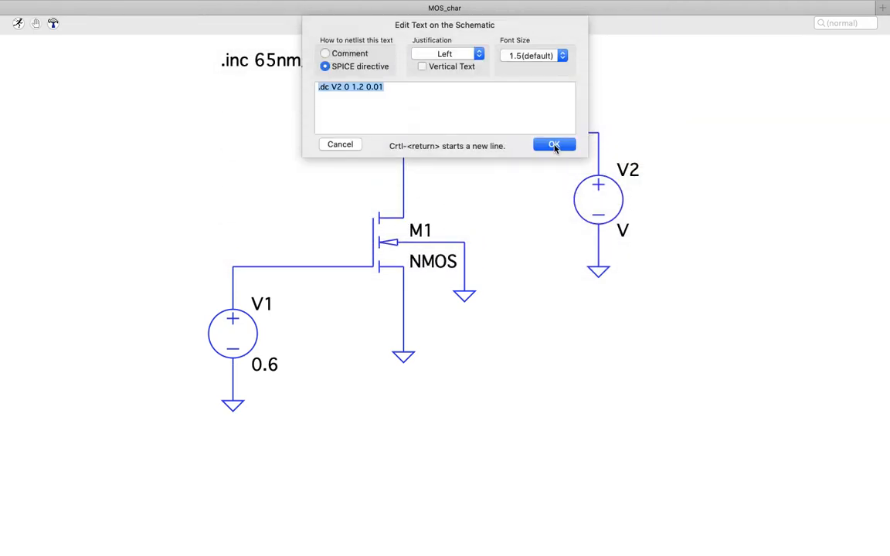
click(553, 144)
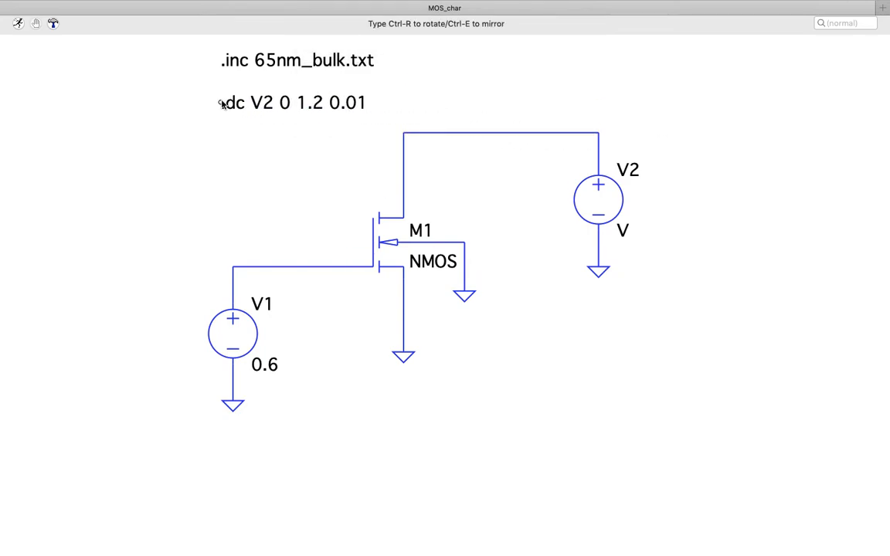
click(222, 91)
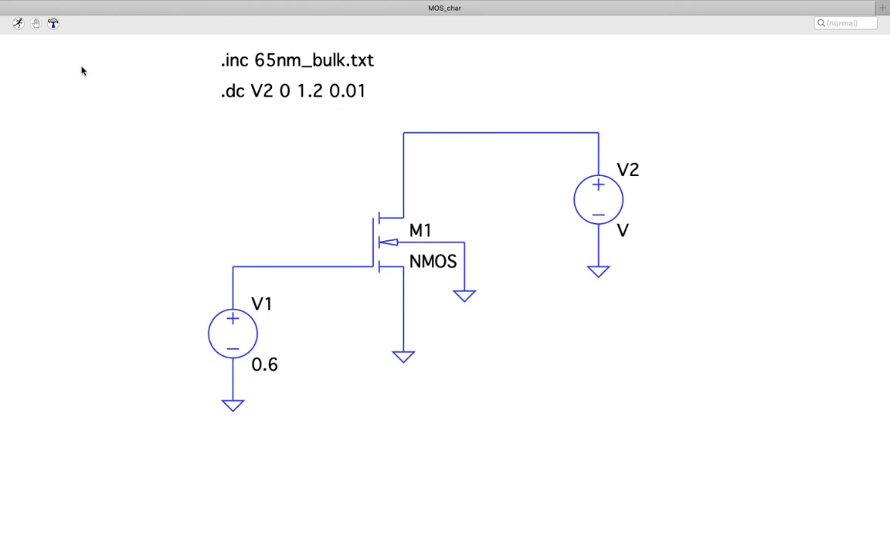
Run the DC sweep, plot M1's drain current and compare the curve with the gate voltage in the schematic.
click(19, 24)
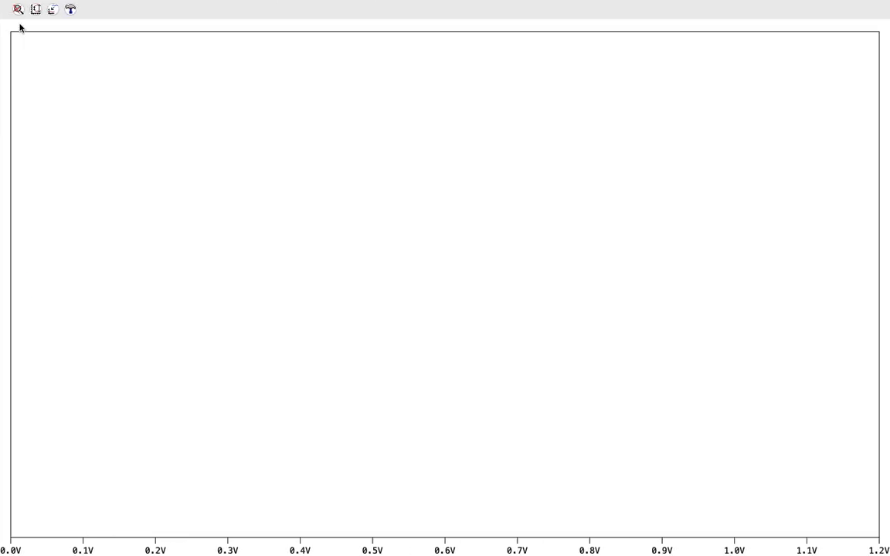
key(ctrl+Left)
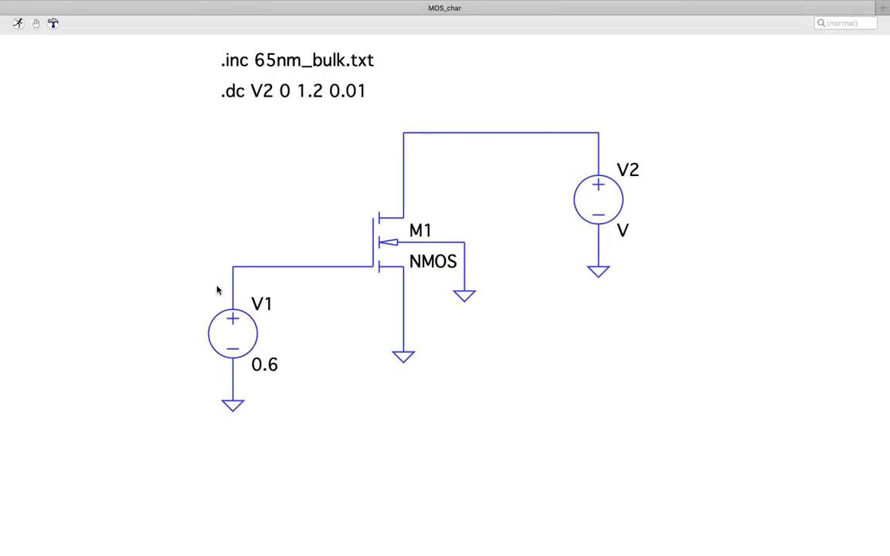
click(403, 202)
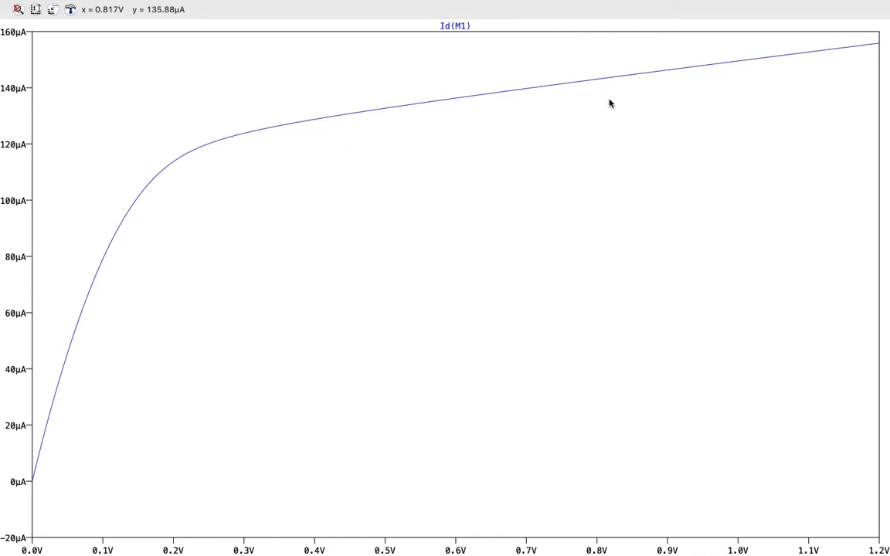
key(ctrl+Left)
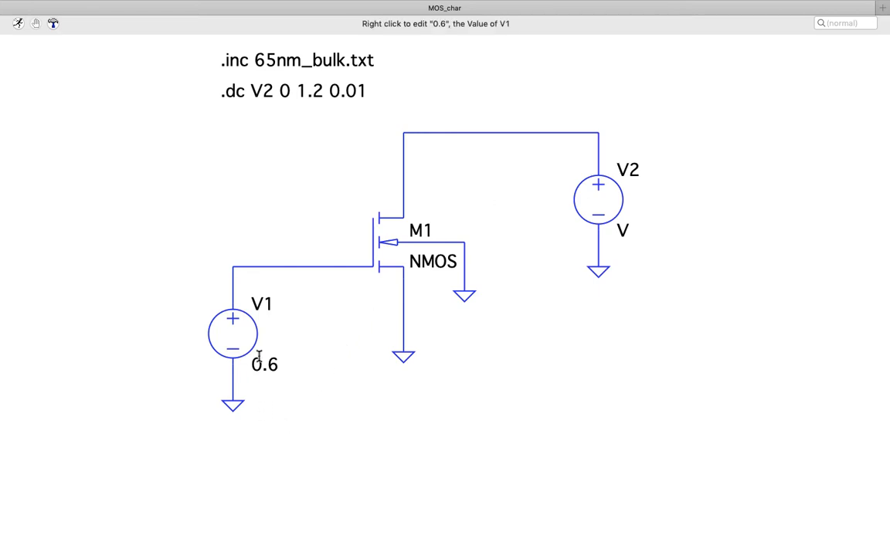
key(ctrl+Right)
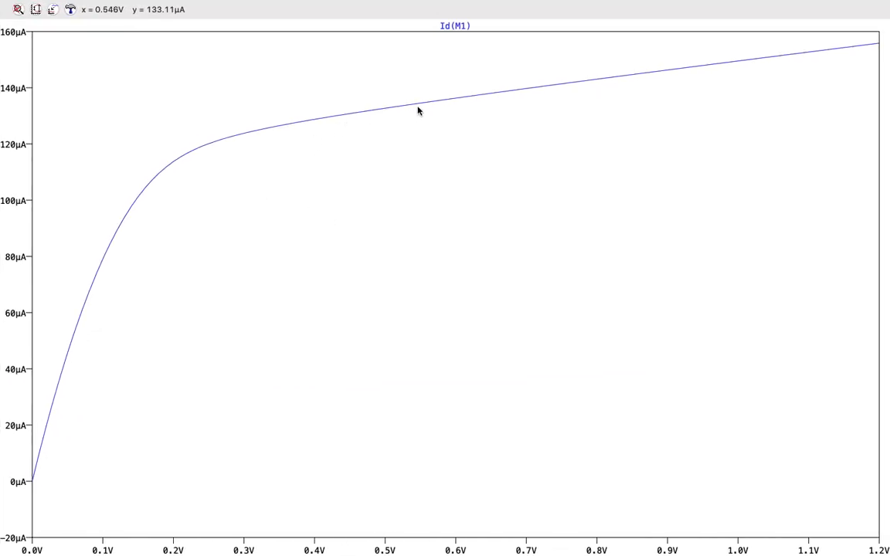
Replace the DC value of gate source V1 with the parameter {VGIN}.
key(ctrl+Left)
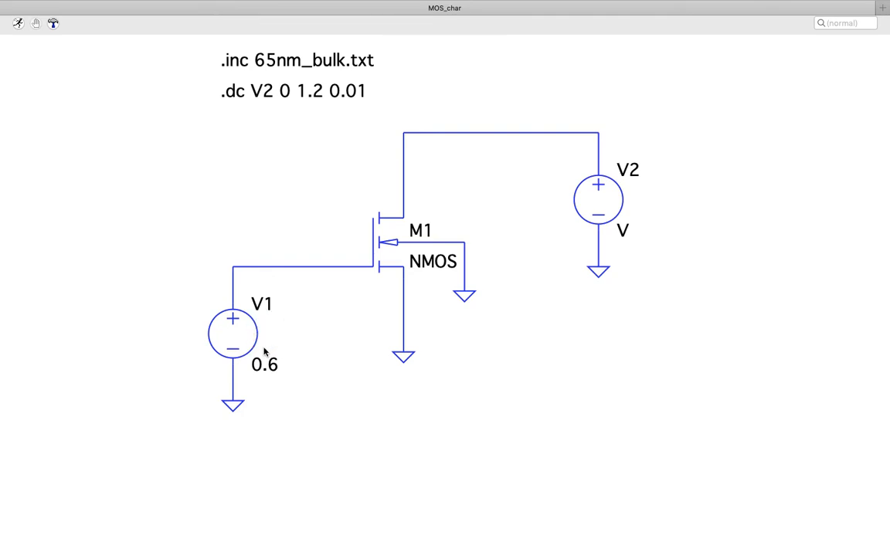
right_click(248, 326)
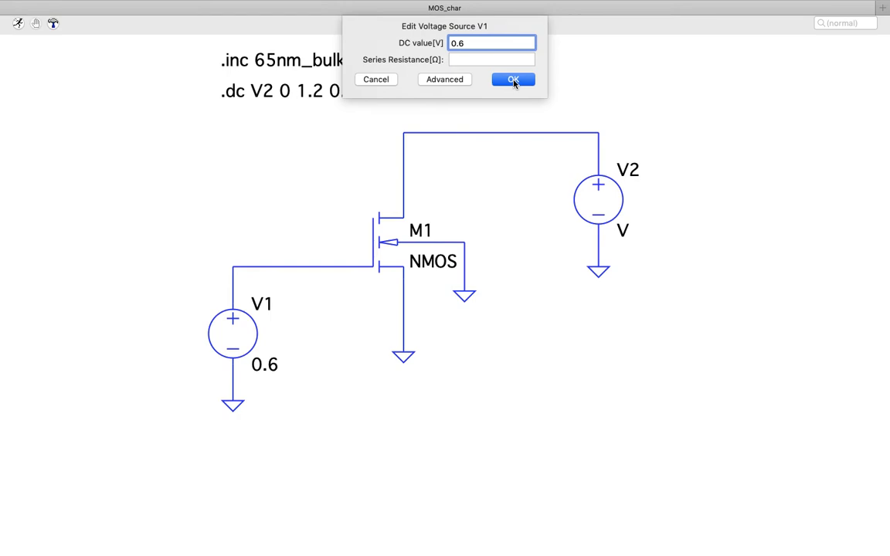
key(BackSpace)
key(BackSpace)
key(BackSpace)
text(VGIN})
key(Left)
key(Left)
key(Left)
key(Left)
key(Left)
text({)
click(525, 82)
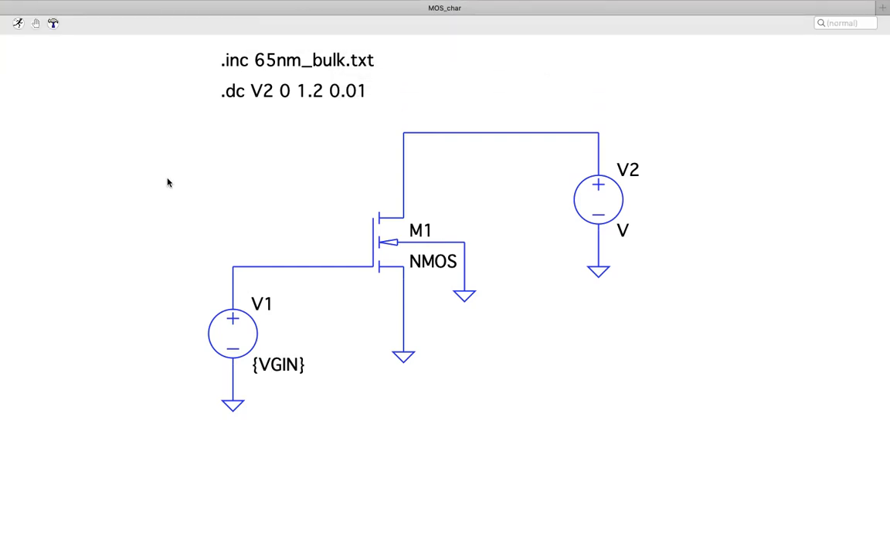
Place the SPICE directive ".STEP PARAM VGIN 0.6 0.8 0.1" directly below the .dc line.
right_click(191, 135)
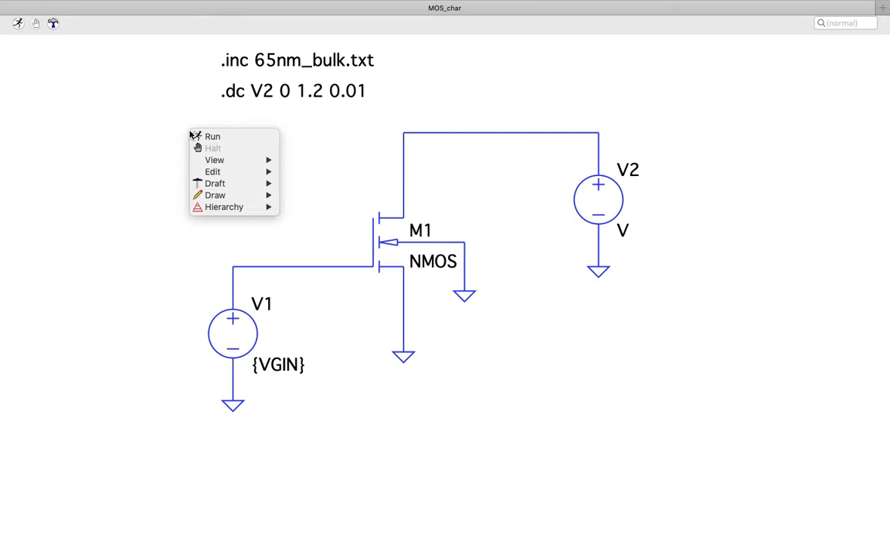
mouse_move(233, 184)
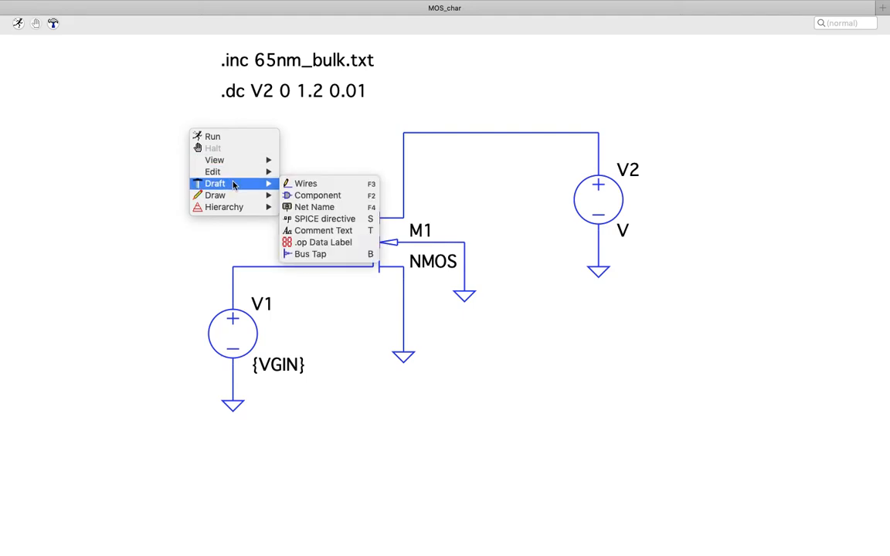
click(322, 220)
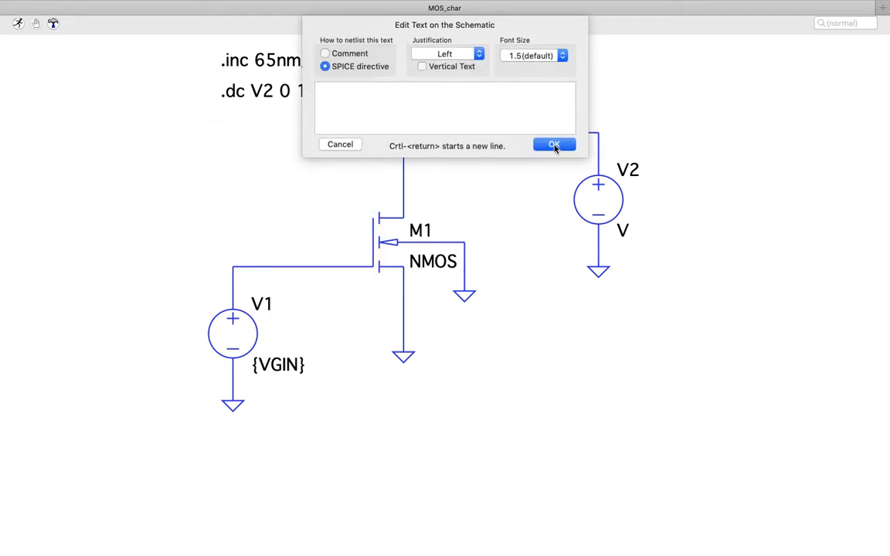
text(.STEP PARAM)
text(VGIN 0.6 0.)
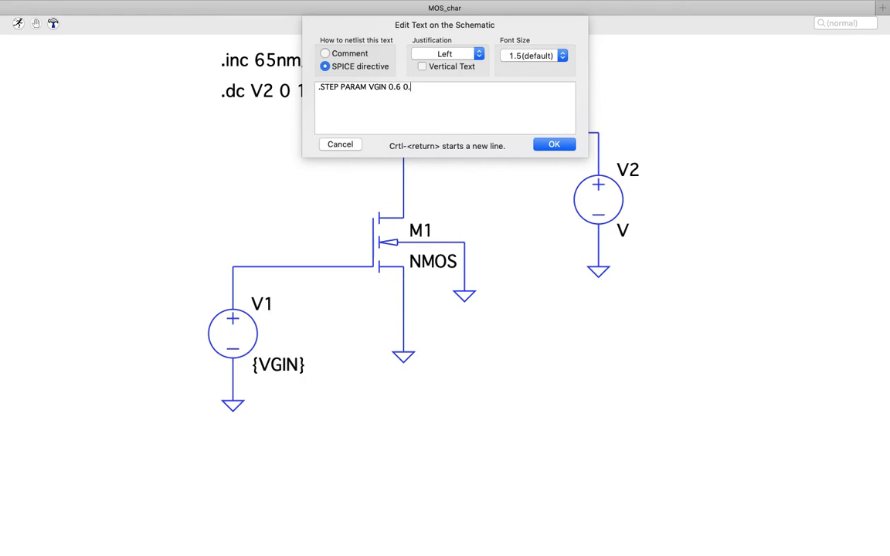
text(8 0.1)
click(545, 150)
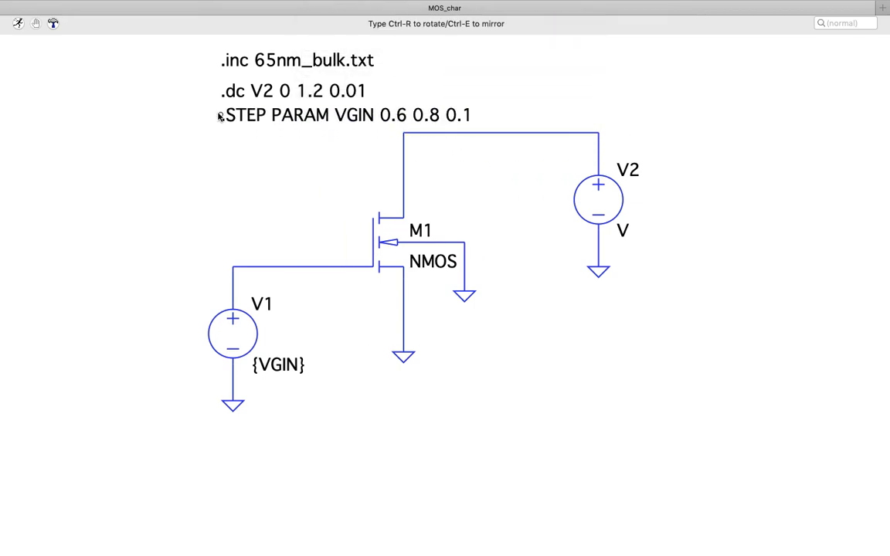
click(219, 117)
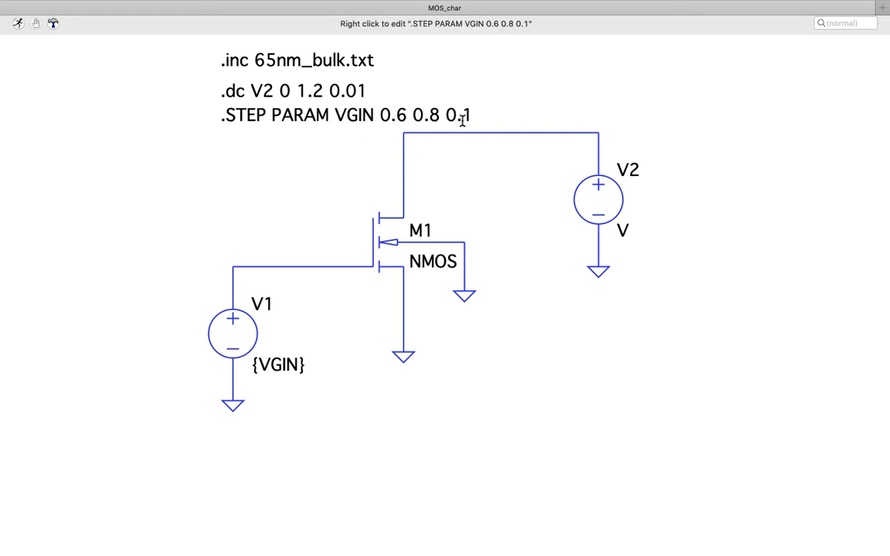
Rerun the simulation to plot M1's drain current for every VGIN step, and return to the schematic.
click(17, 23)
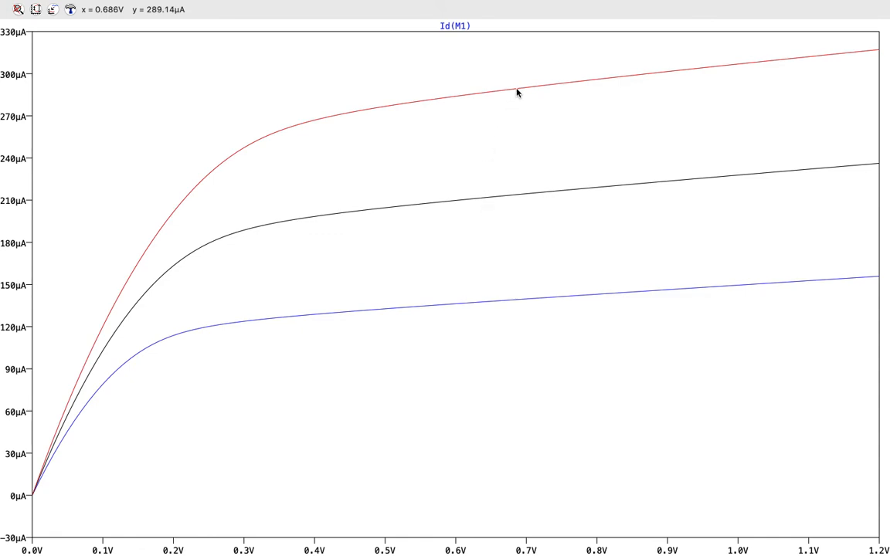
key(ctrl+Left)
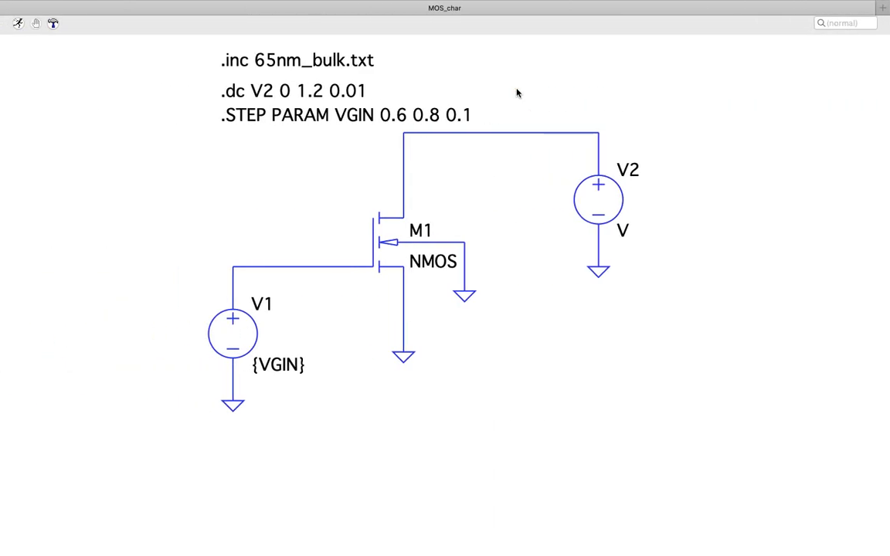